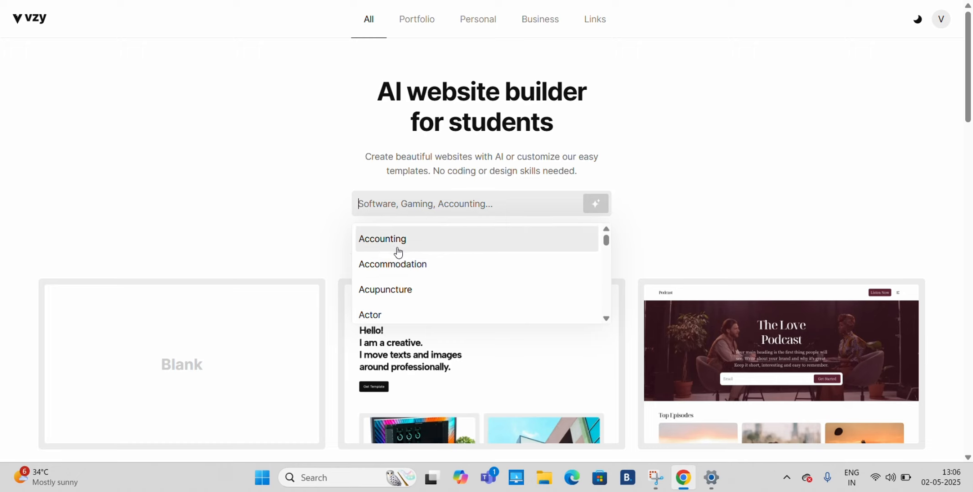
- Choose Affiliate Marketing as the category for the AI-built website
scroll(412, 290, "down", 1)
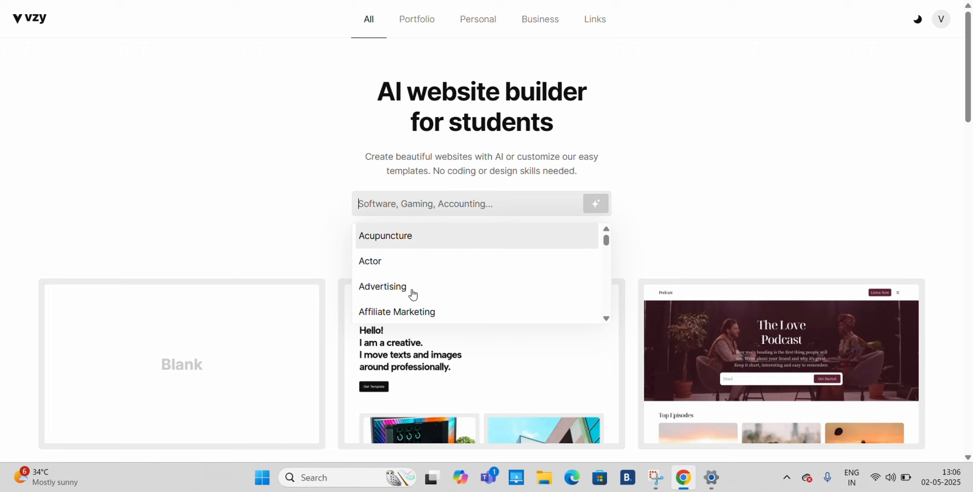
scroll(413, 294, "down", 2)
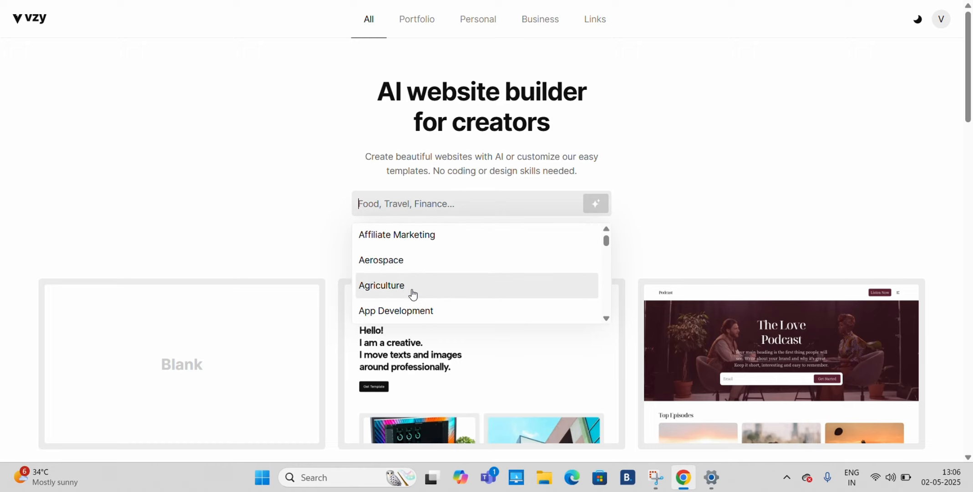
scroll(413, 295, "down", 4)
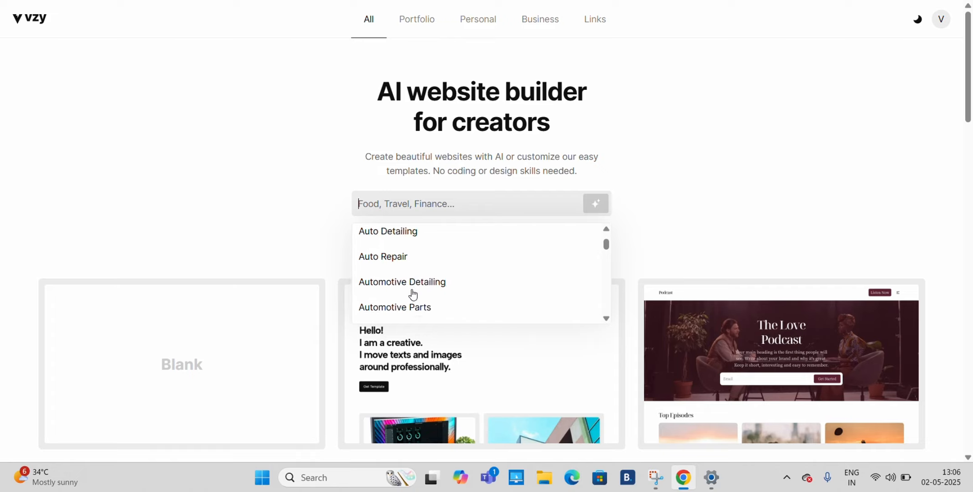
scroll(413, 294, "down", 10)
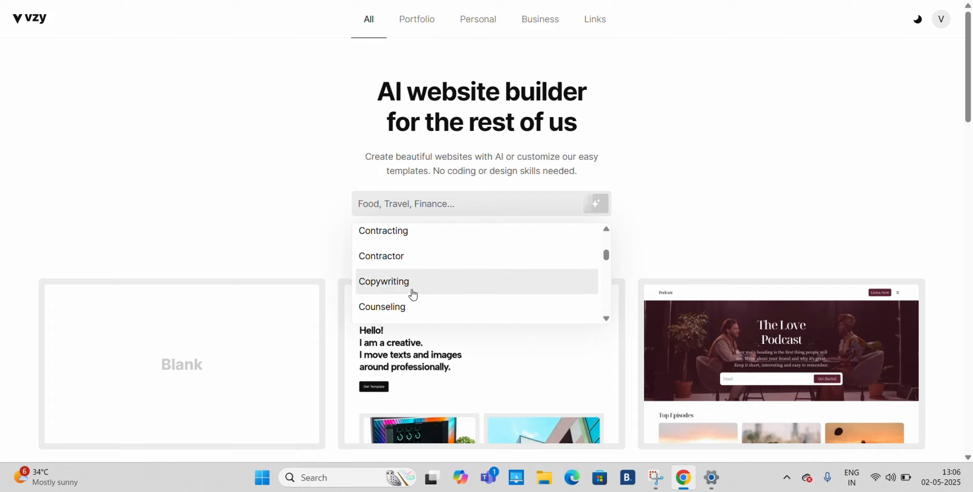
scroll(413, 295, "down", 8)
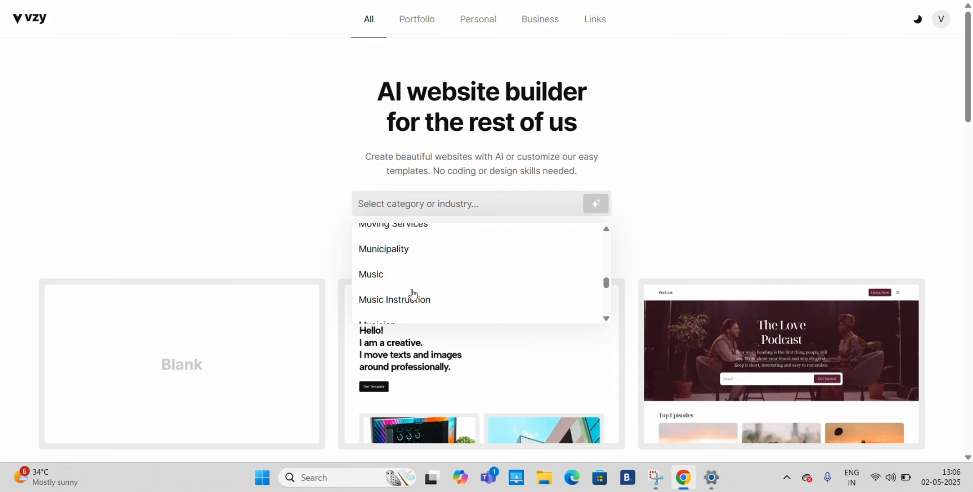
scroll(413, 294, "down", 12)
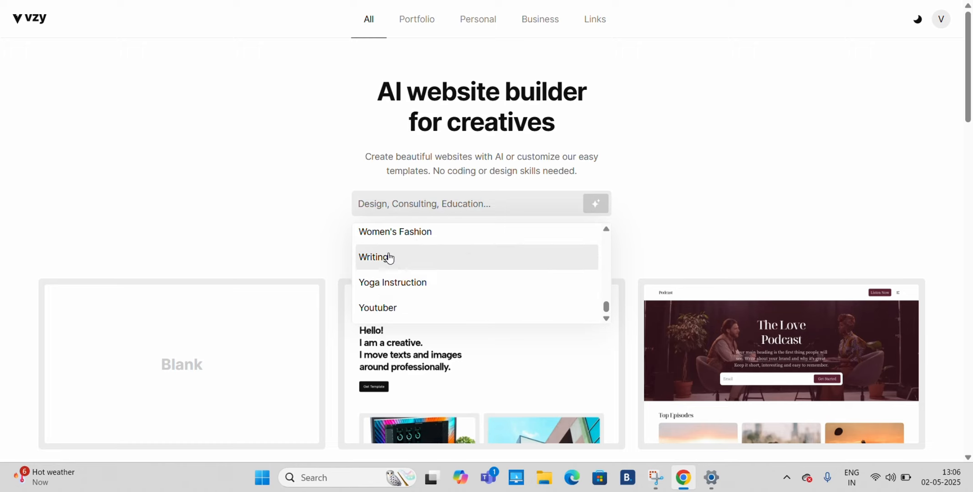
scroll(414, 239, "up", 10)
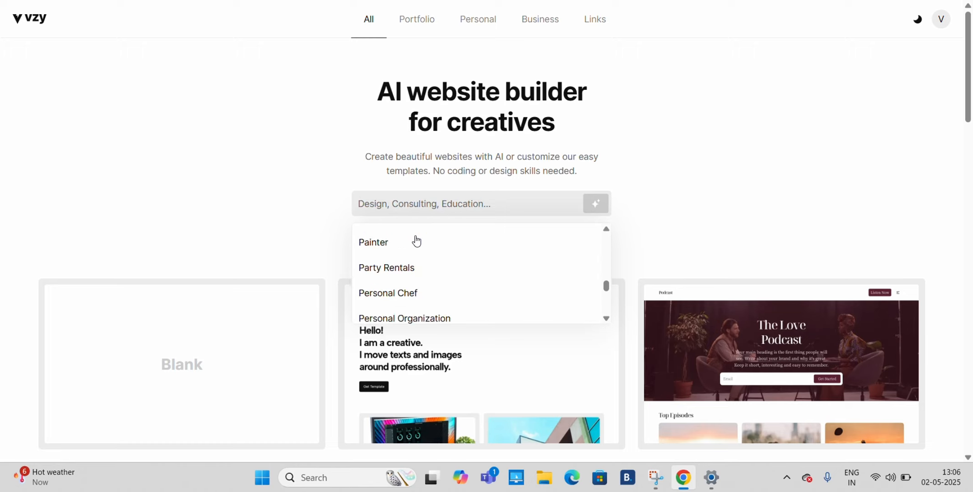
scroll(416, 242, "up", 10)
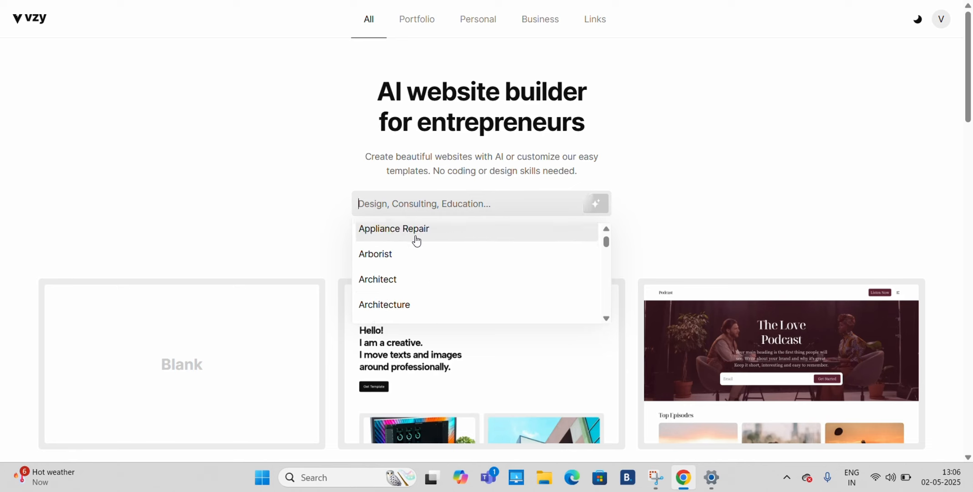
scroll(419, 278, "down", 3)
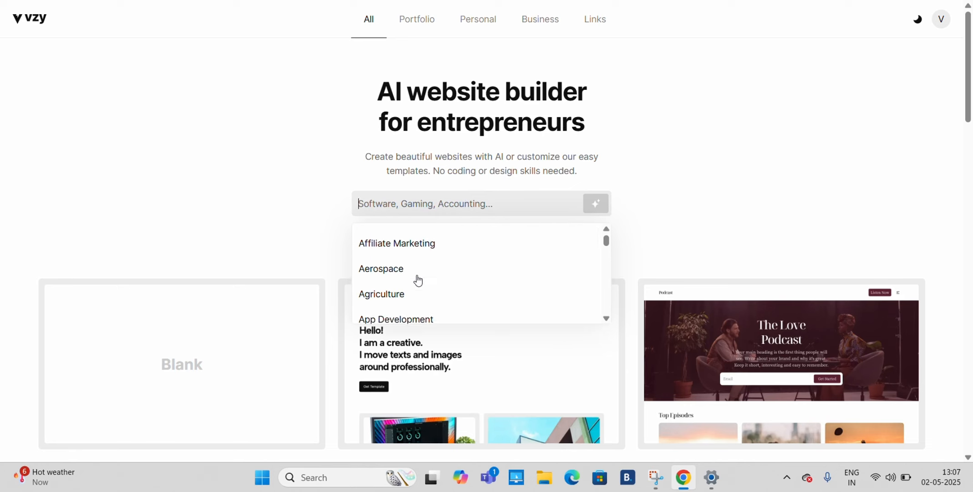
scroll(418, 275, "up", 1)
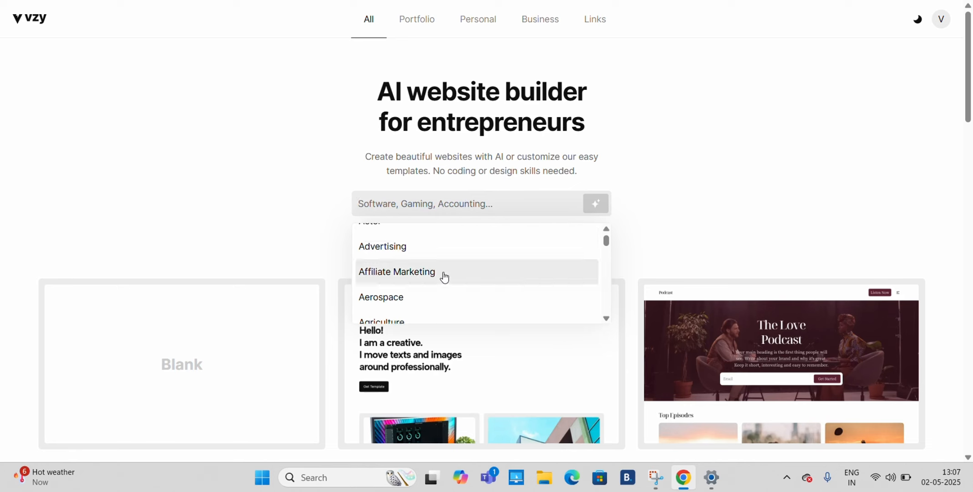
left_click(414, 278)
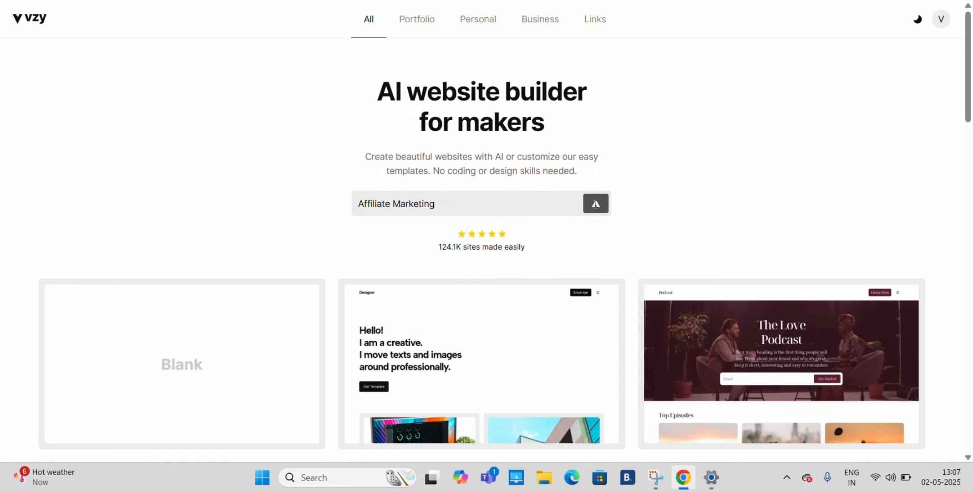
- Generate an English site named Internet Marketing, described as "I Promote Software products that are very useful for my audience!"
left_click(596, 203)
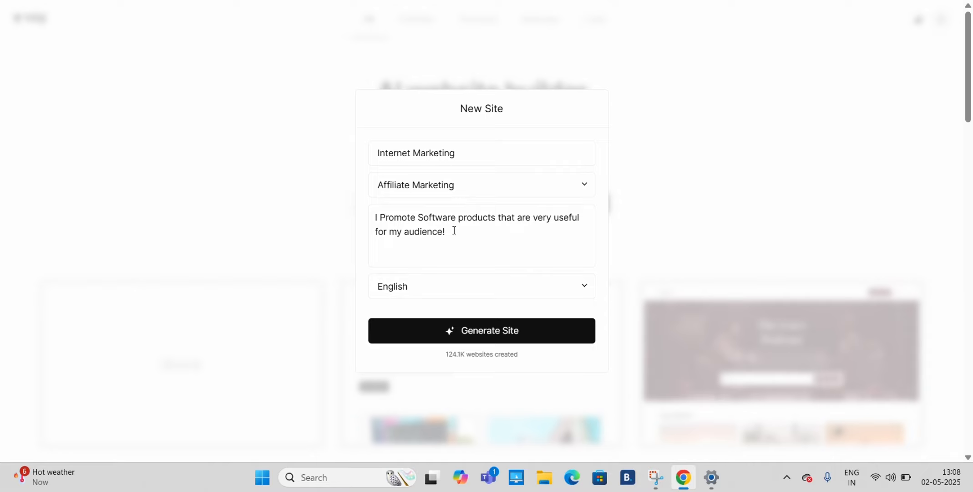
left_click_drag(453, 230, 373, 213)
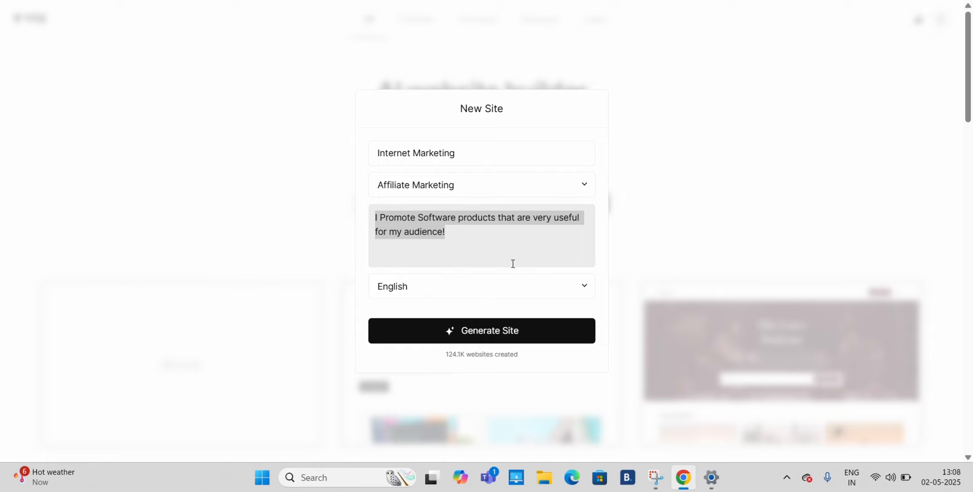
left_click(509, 282)
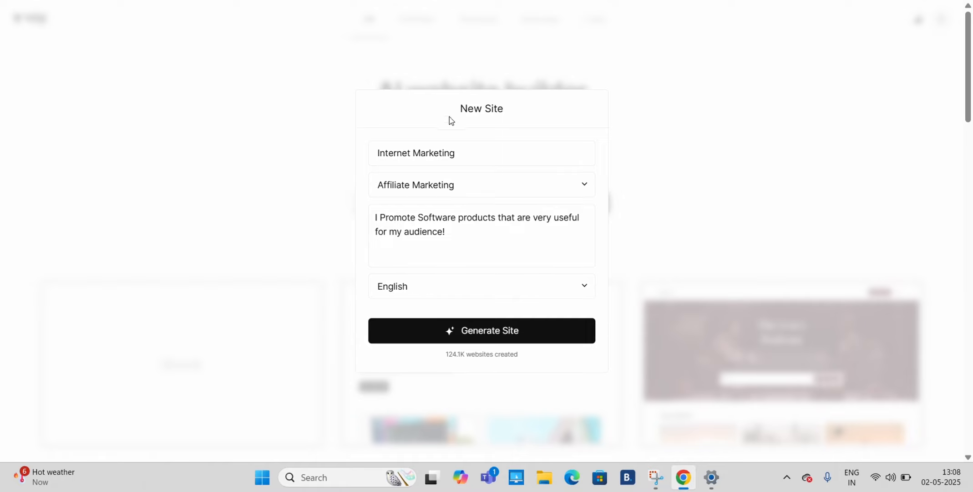
left_click(478, 332)
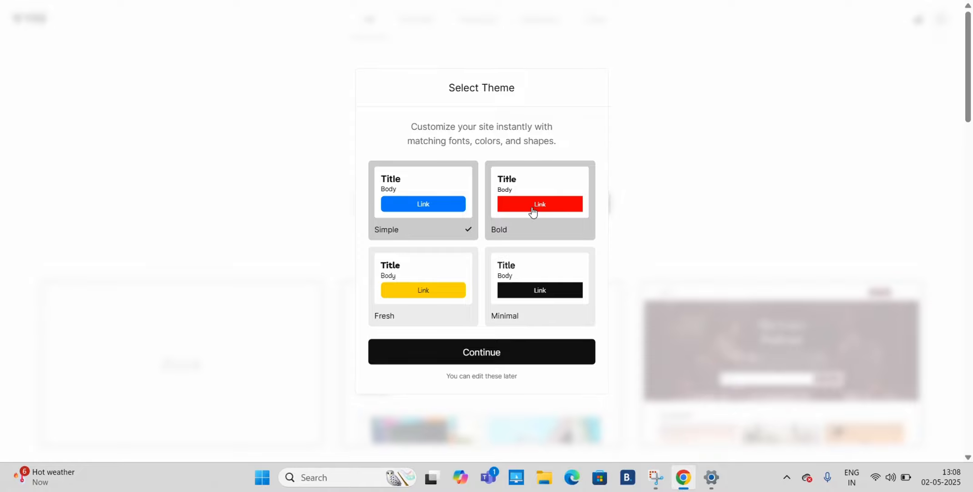
- Choose the Minimal theme for the new site and continue to the site editor
left_click(527, 296)
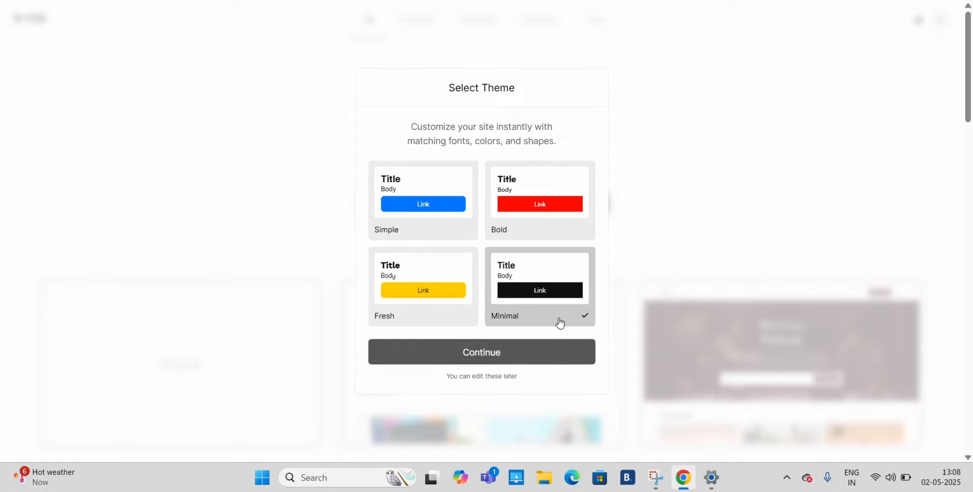
left_click(543, 349)
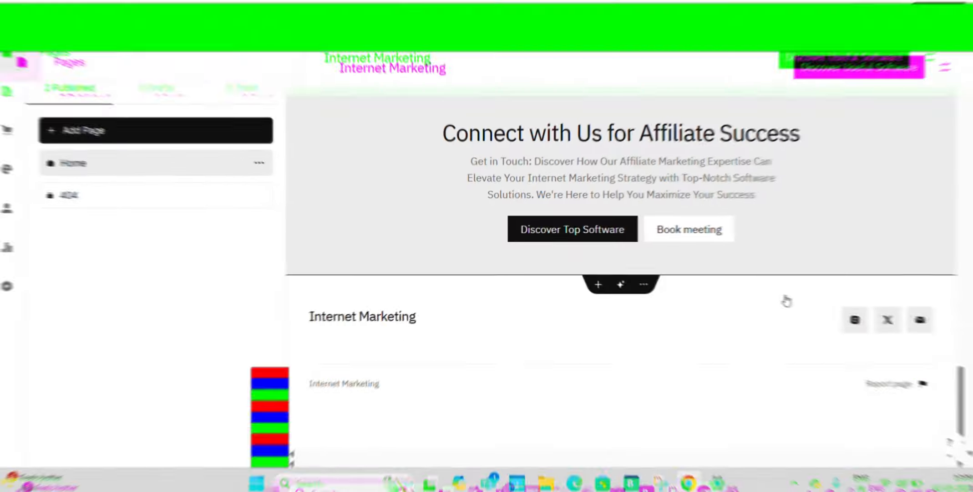
scroll(787, 301, "up", 20)
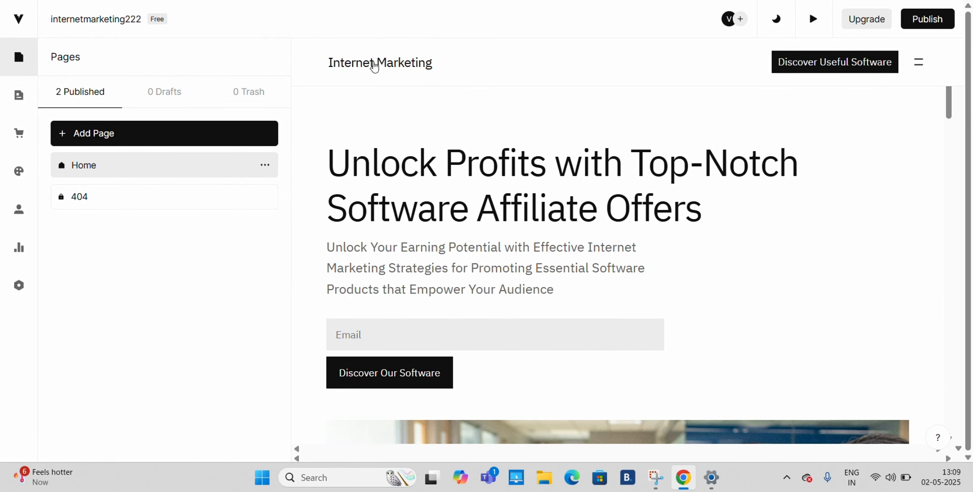
- Switch the site header's logo from text to an image
left_click(374, 67)
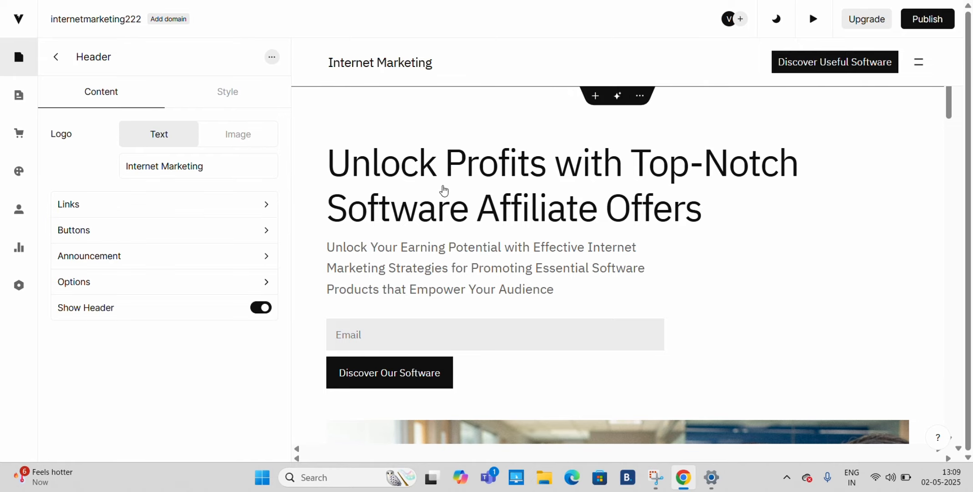
scroll(611, 292, "down", 4)
scroll(611, 291, "down", 10)
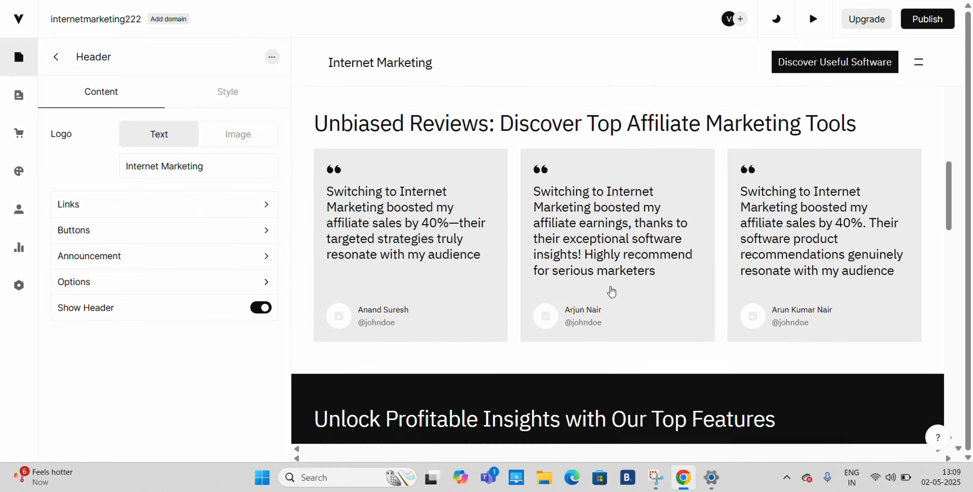
scroll(612, 291, "up", 15)
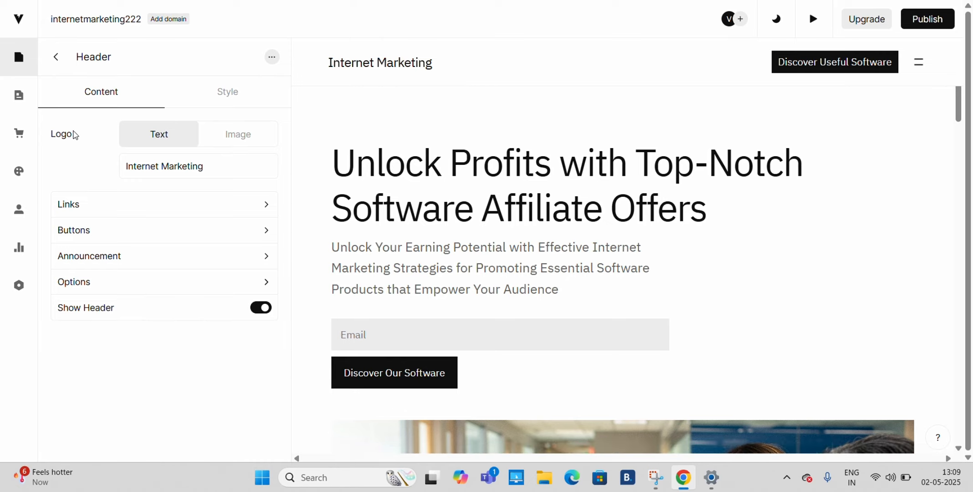
left_click(209, 135)
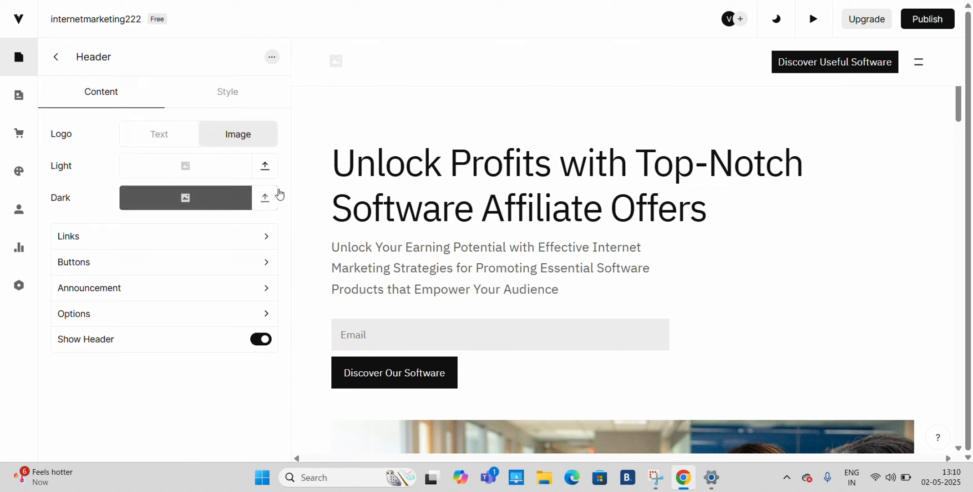
- Upload the channels4_profile picture from New folder as the header's light logo
left_click(266, 167)
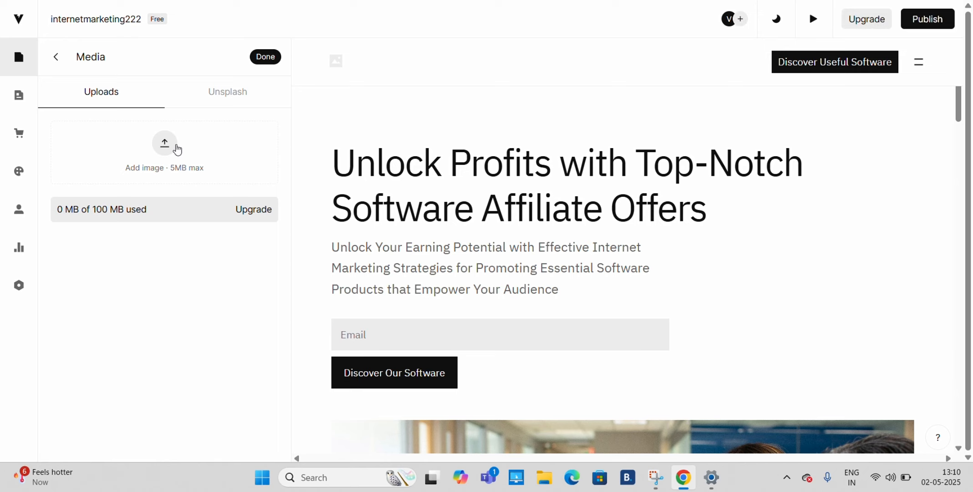
left_click(165, 142)
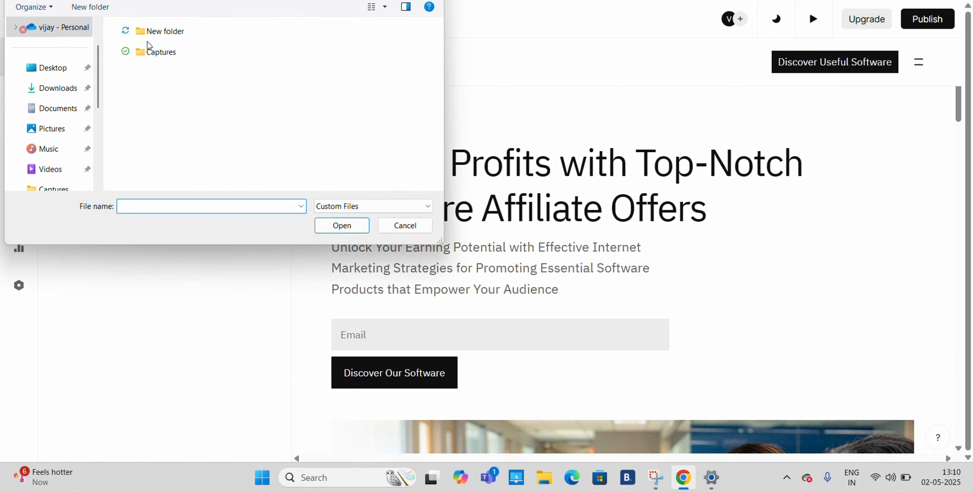
double_click(142, 36)
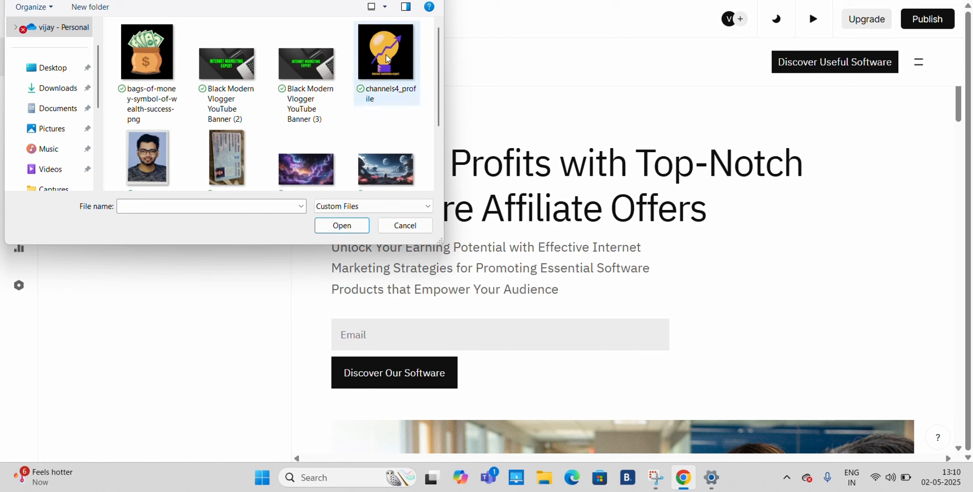
left_click(388, 58)
left_click(347, 225)
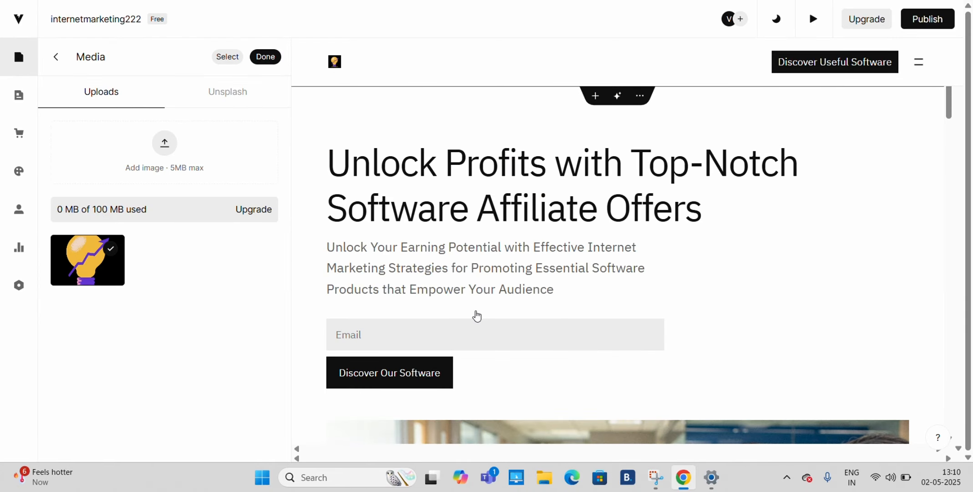
- Change the banner title to "unleash Profits with Top-Notch Software Affiliate Offers"
scroll(476, 316, "down", 1)
scroll(476, 315, "up", 1)
left_click(496, 216)
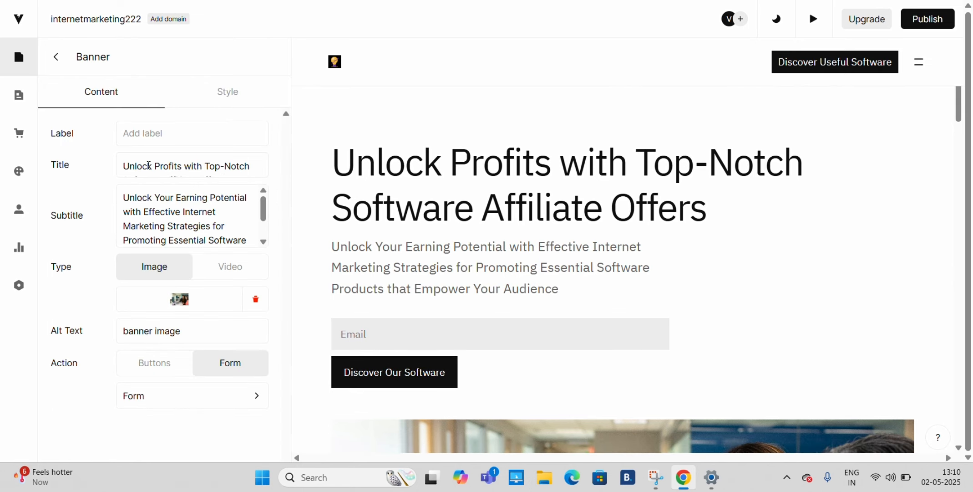
left_click(150, 166)
key("BackSpace")
key("BackSpace")
key("BackSpace")
key("BackSpace")
key("BackSpace")
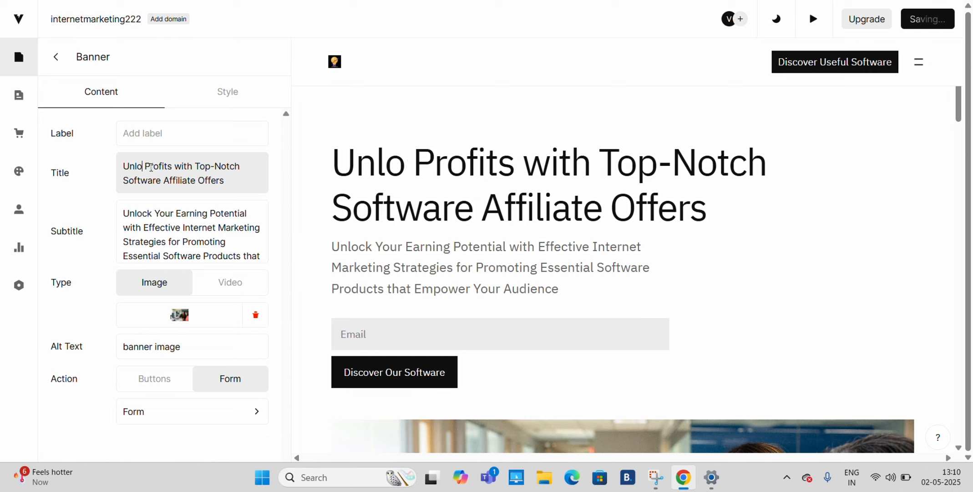
key("BackSpace")
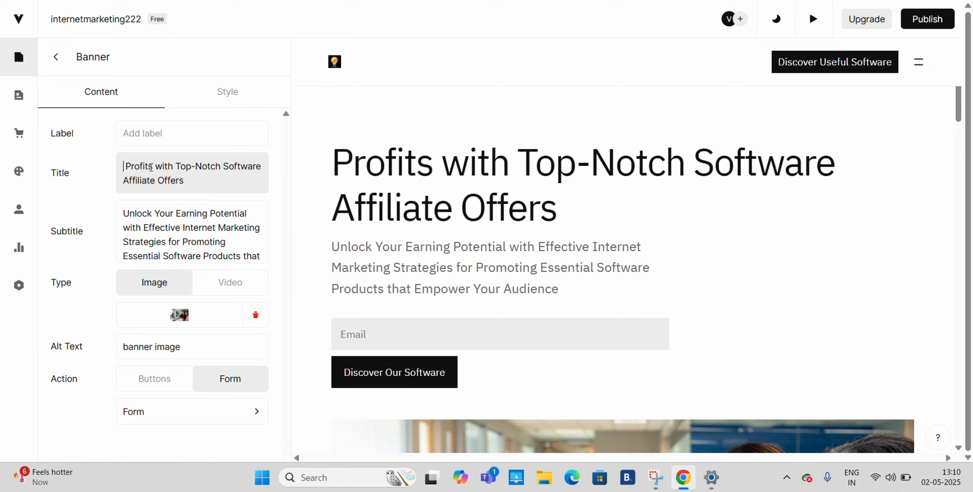
type("unleas ")
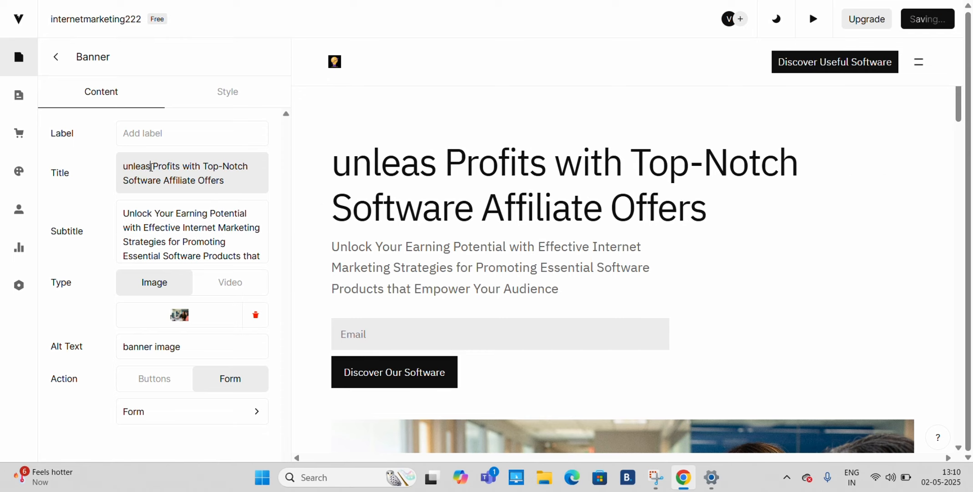
type("h")
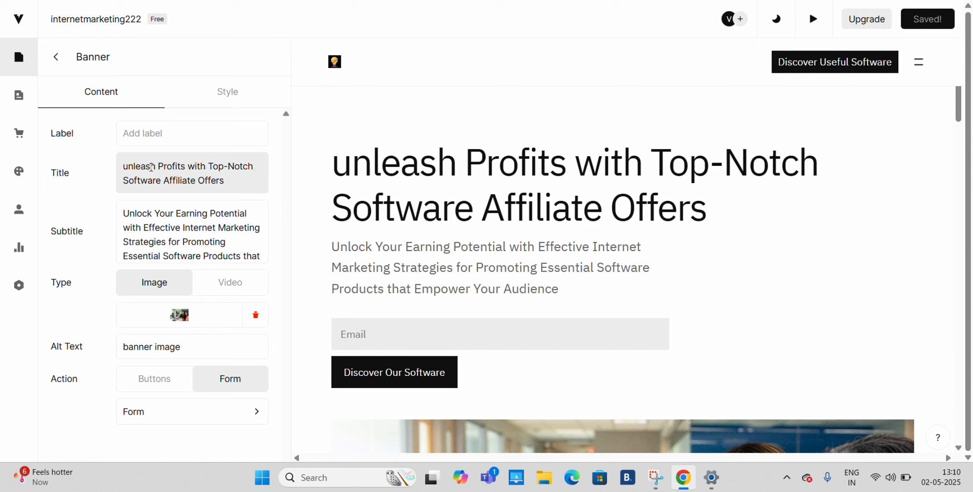
- Remove the word "Potential" from the banner subtitle
left_click(475, 274)
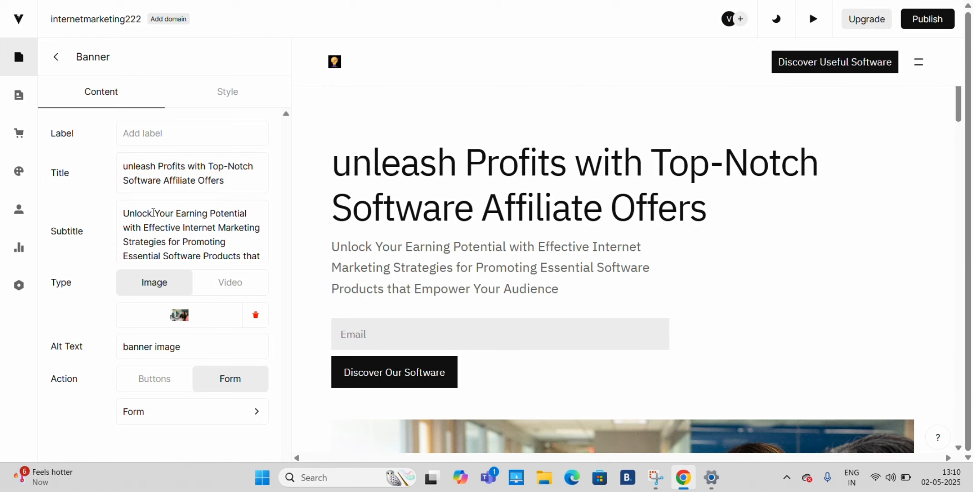
left_click(207, 214)
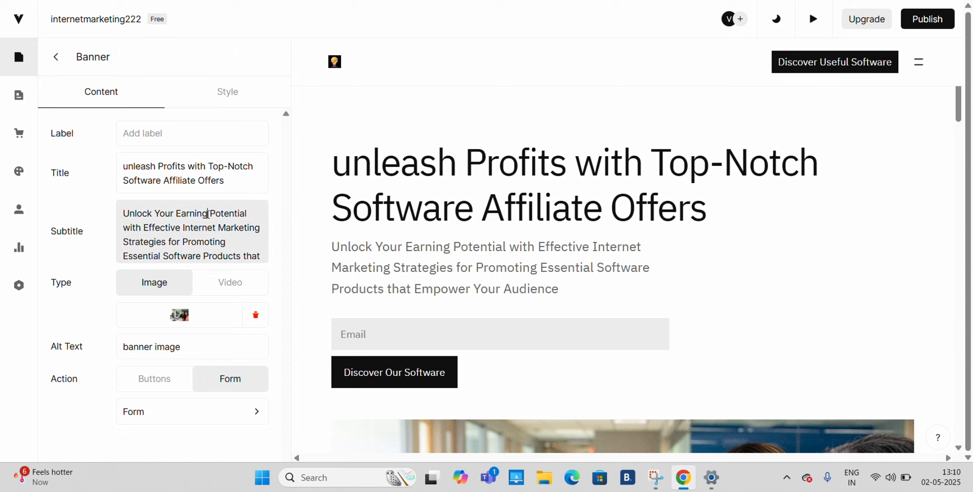
left_click_drag(211, 213, 254, 213)
key("BackSpace")
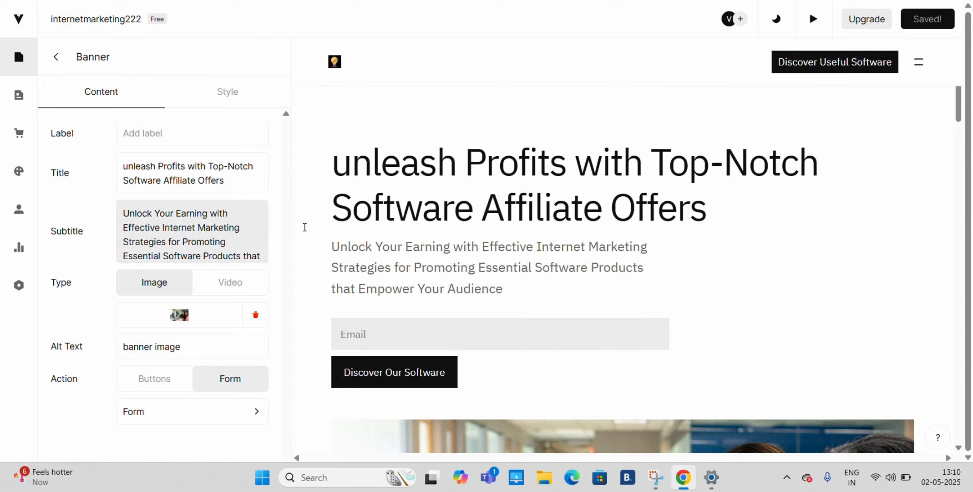
- Change the banner form's button text to "Discover new softwares"
scroll(451, 314, "down", 2)
left_click(415, 259)
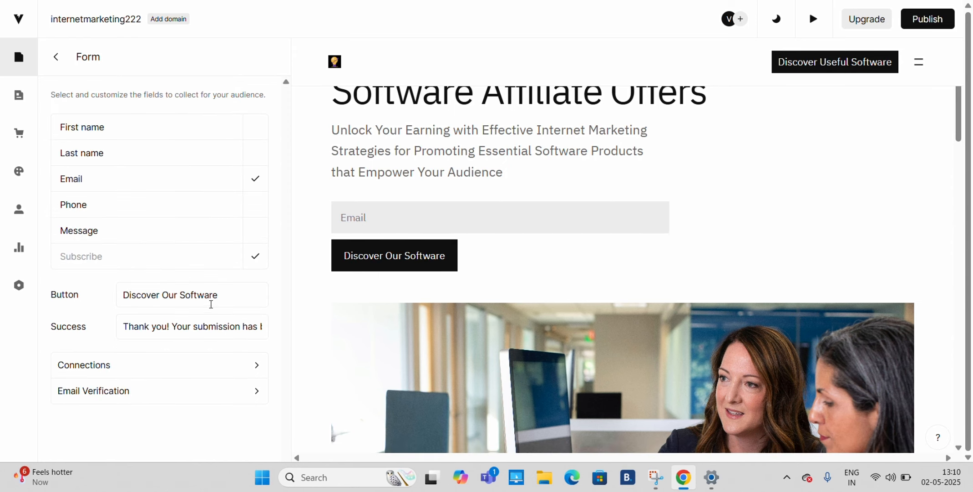
left_click(221, 296)
left_click_drag(222, 295, 163, 293)
key("BackSpace")
type("ne")
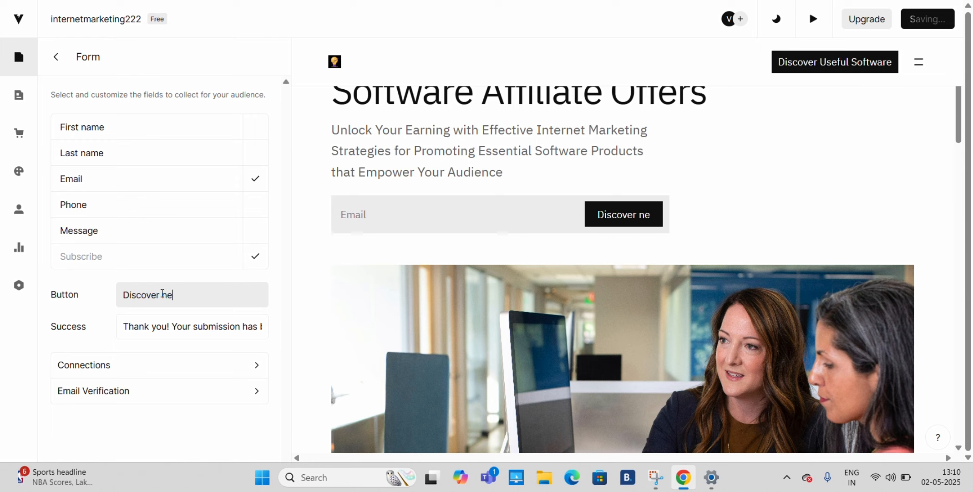
type("w soft")
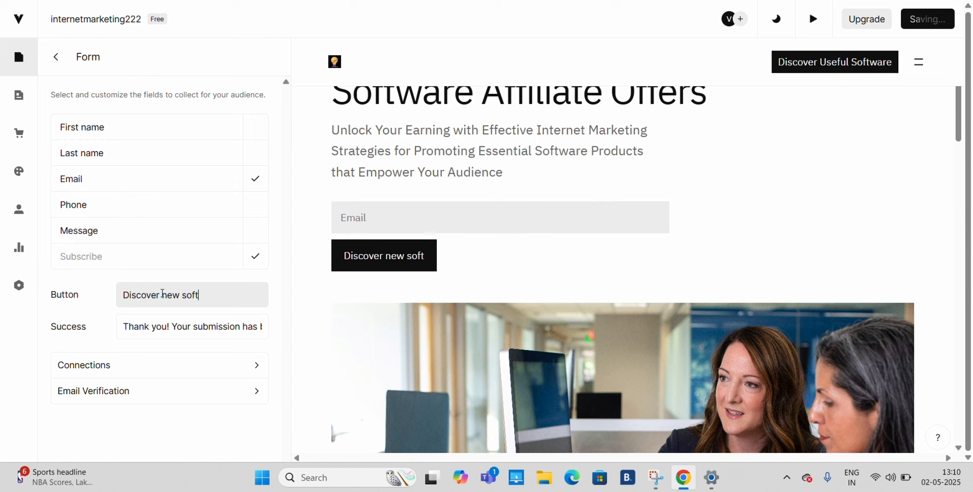
type("wares")
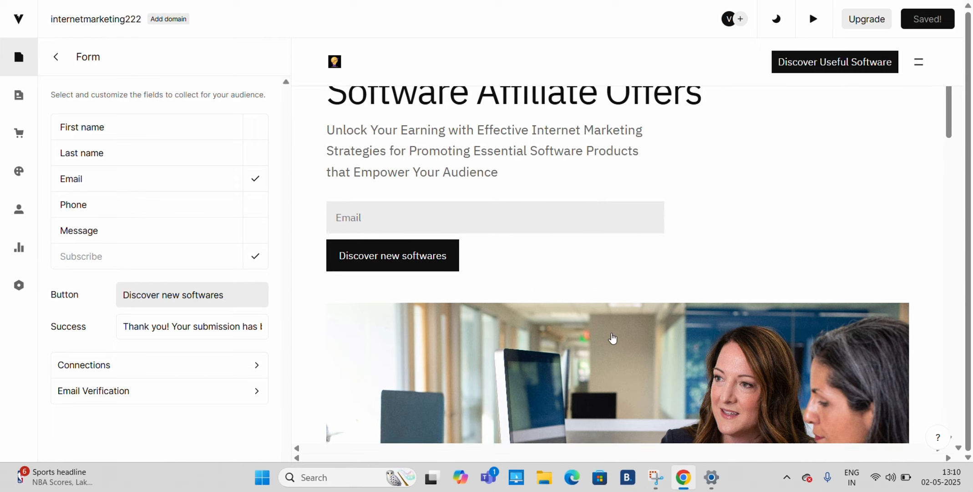
- Open the banner image's media library and look through the computer's files for a replacement picture without uploading one
scroll(612, 338, "down", 6)
scroll(702, 189, "up", 2)
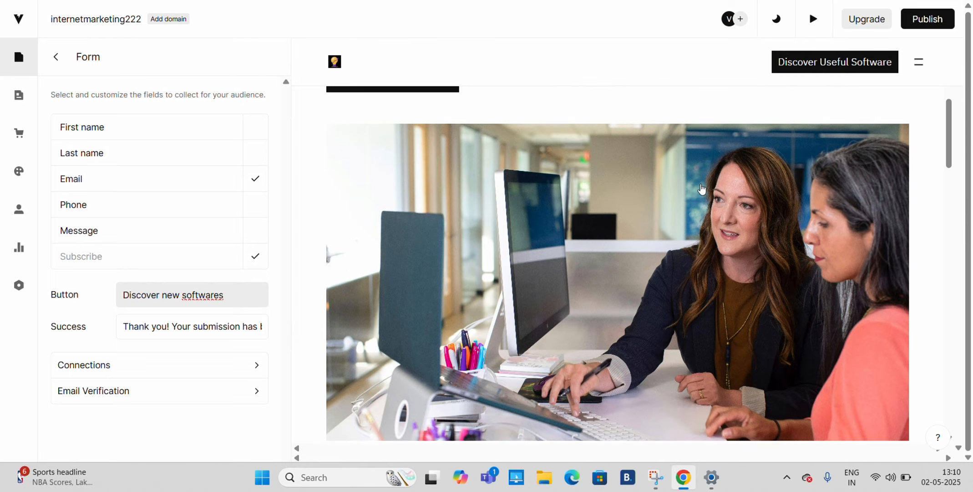
scroll(702, 189, "down", 1)
left_click(708, 260)
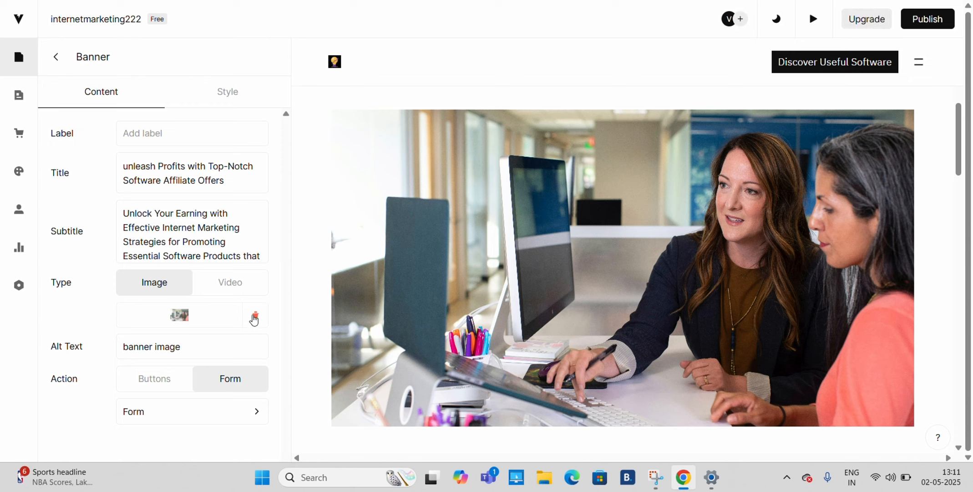
left_click(180, 315)
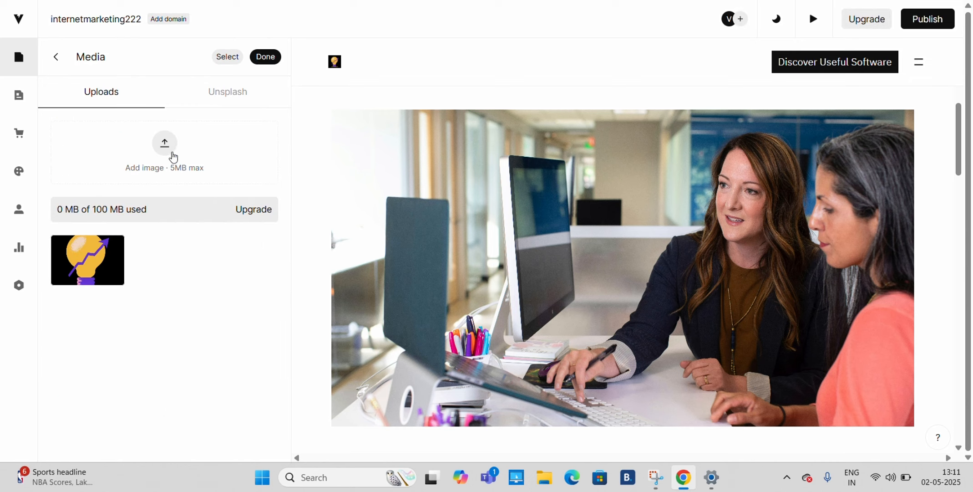
left_click(173, 155)
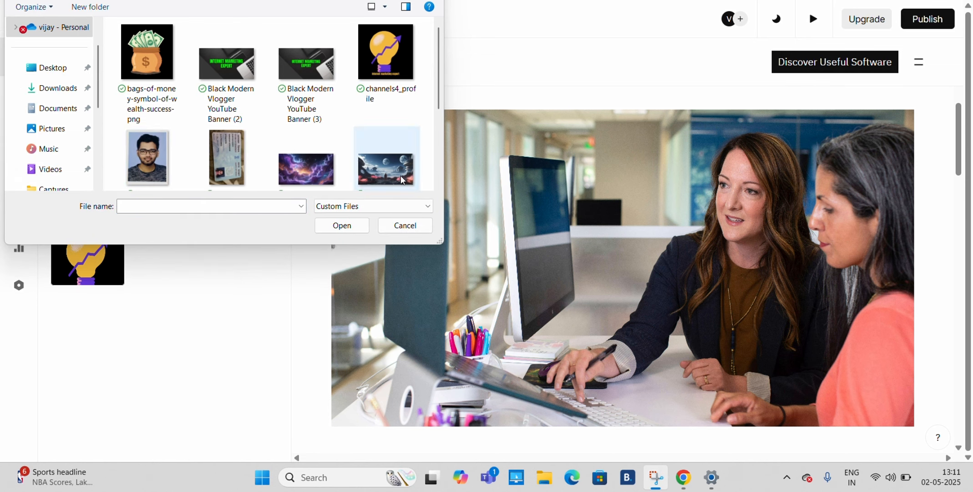
left_click(418, 229)
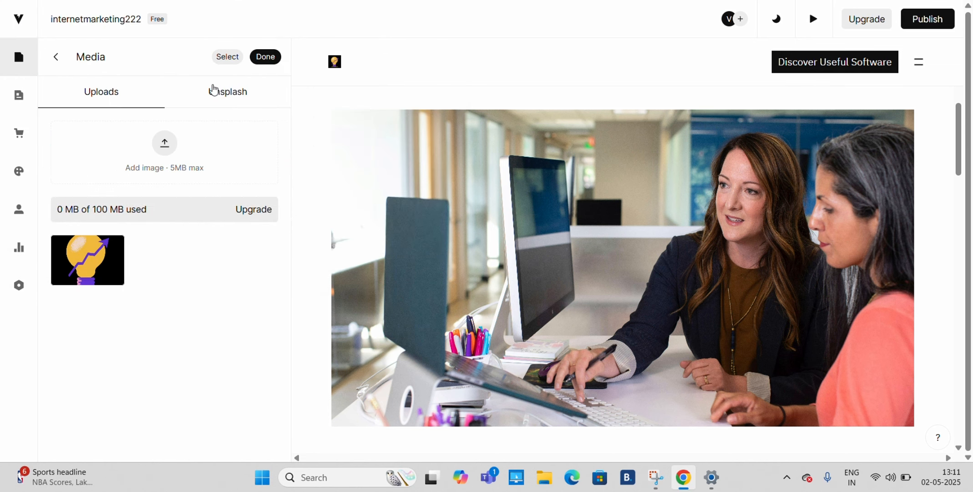
- Search Unsplash for "laptop" and use the photo of a dark-haired woman at a desk as the banner image
left_click(224, 92)
scroll(203, 259, "down", 6)
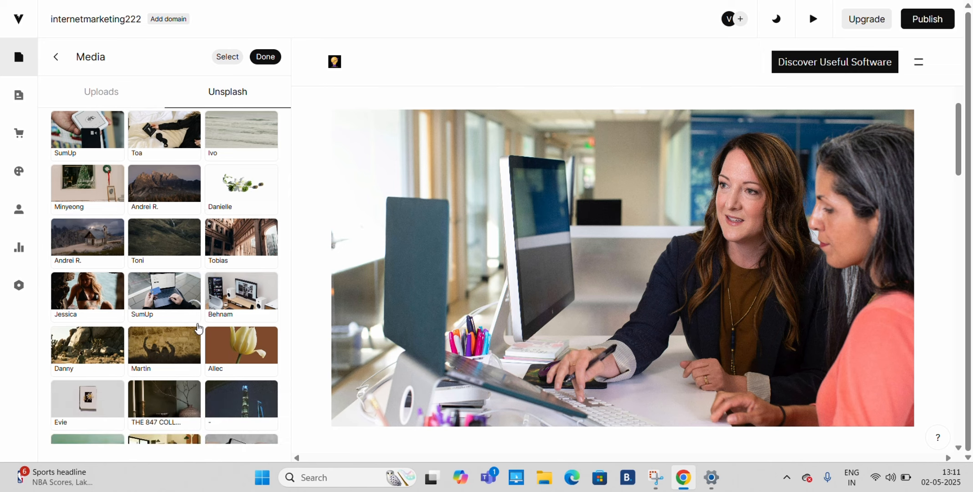
scroll(198, 328, "up", 6)
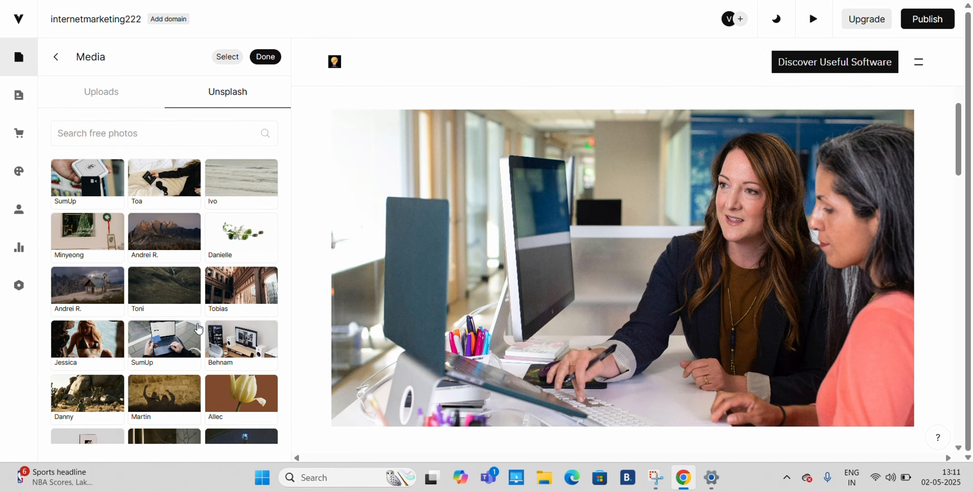
left_click(120, 129)
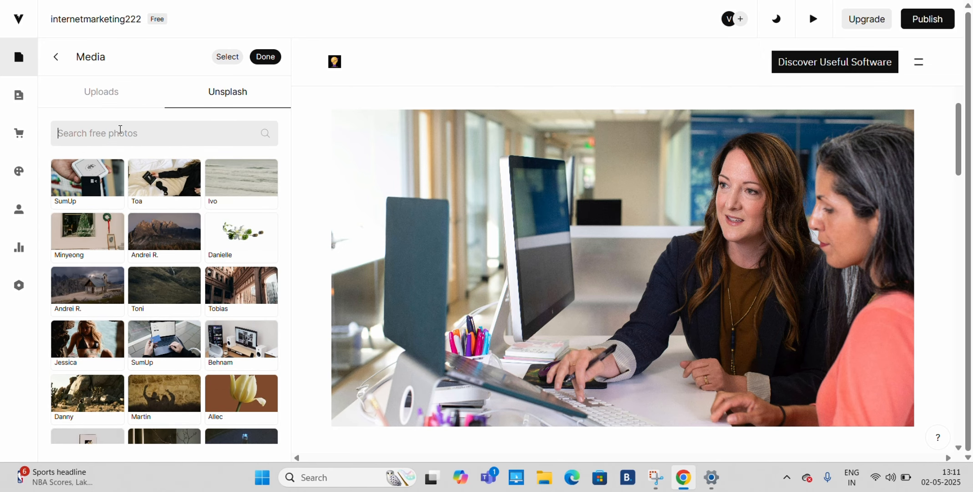
type("laptop")
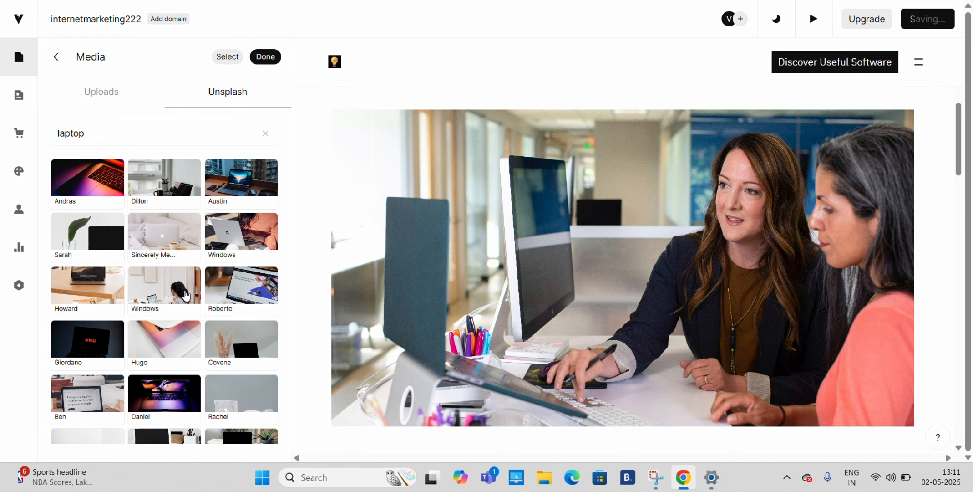
left_click(186, 296)
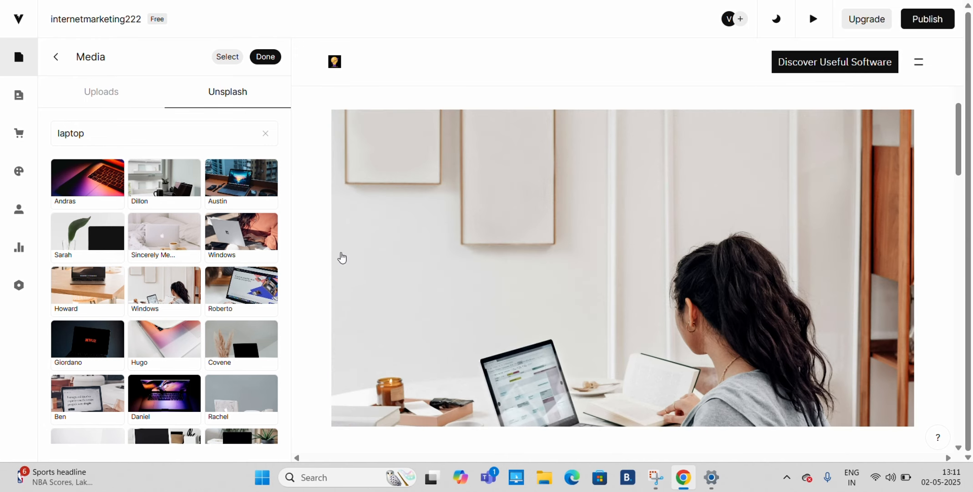
- Clear the first review's text and set its name to "Switching to Internet Marketing boosted my affiliate"
scroll(608, 279, "down", 6)
scroll(618, 291, "up", 6)
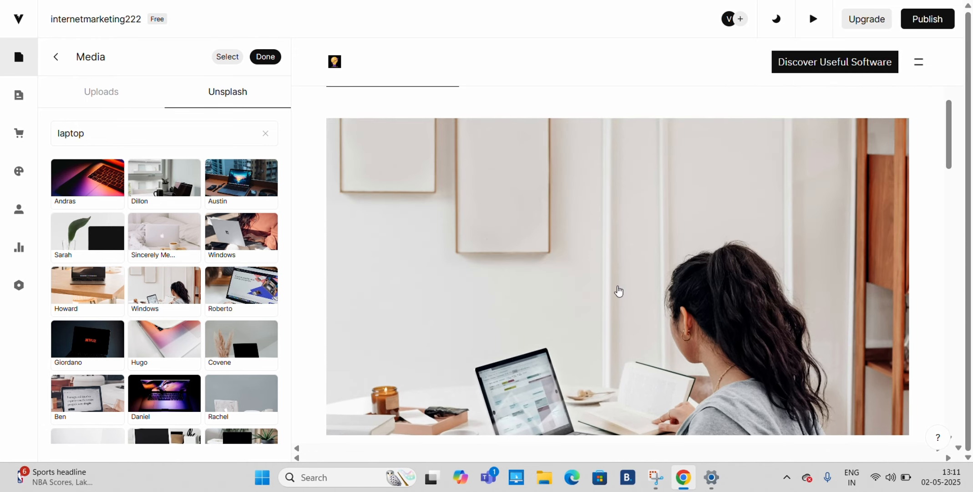
scroll(556, 273, "down", 8)
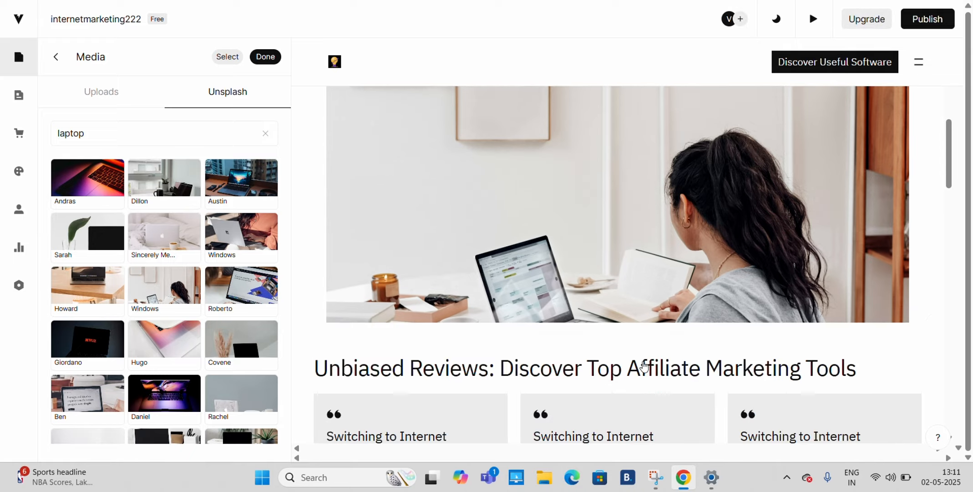
scroll(643, 365, "up", 2)
scroll(644, 366, "down", 3)
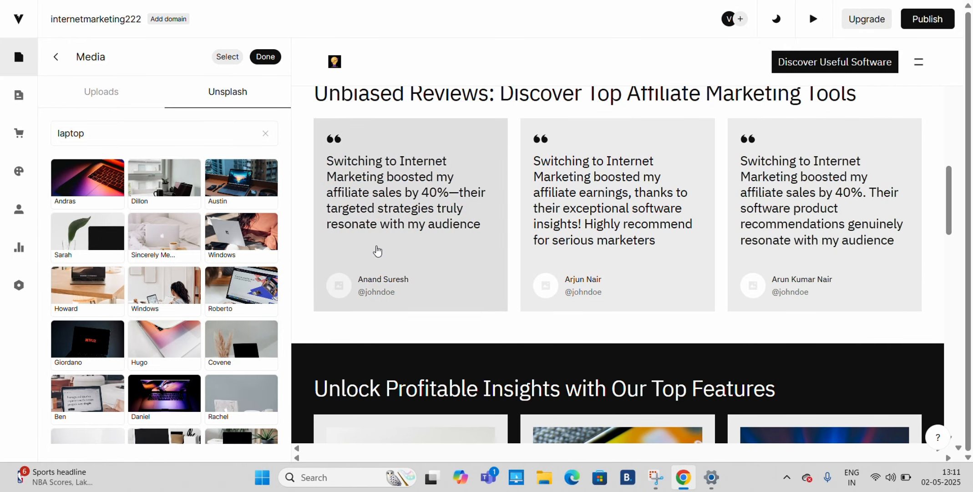
left_click(419, 175)
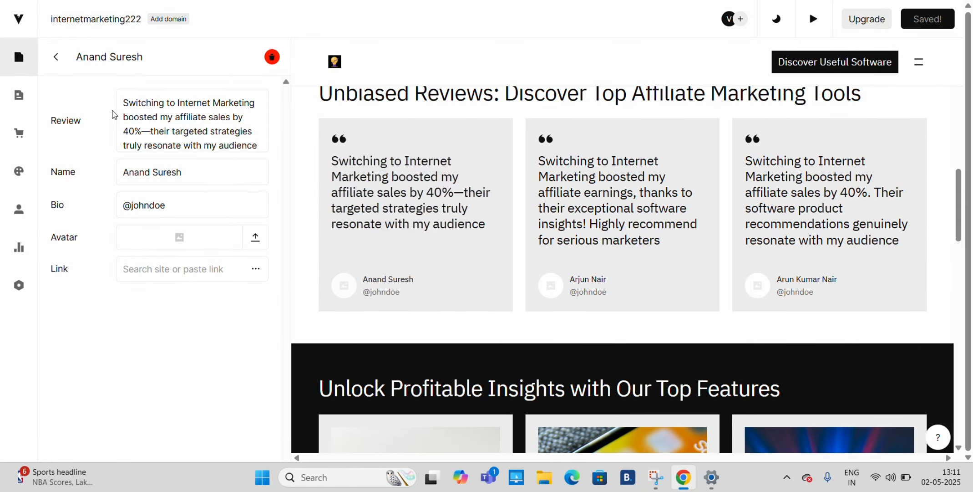
left_click_drag(136, 109, 280, 185)
key("BackSpace")
key("BackSpace")
key("BackSpace")
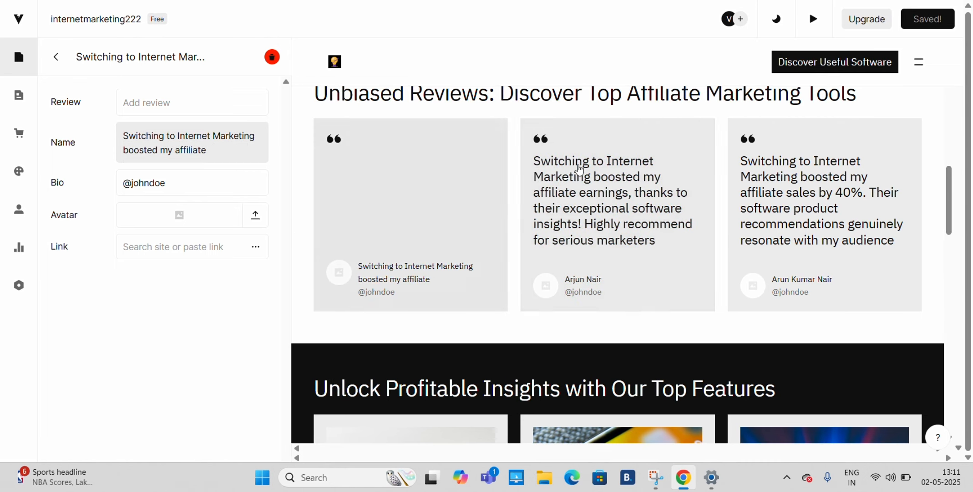
- Set the Ascend pricing plan's regular price to $100 and enable its sale price
scroll(544, 226, "down", 9)
scroll(545, 228, "down", 8)
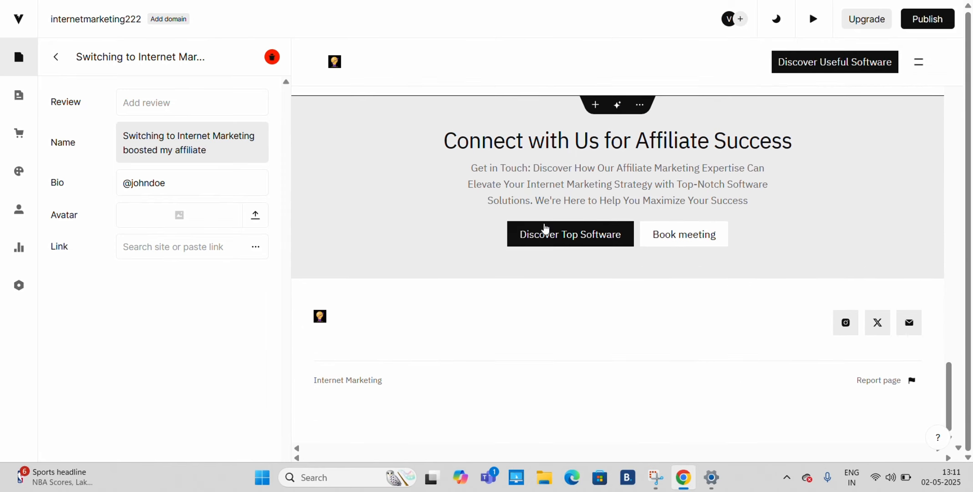
scroll(546, 229, "up", 5)
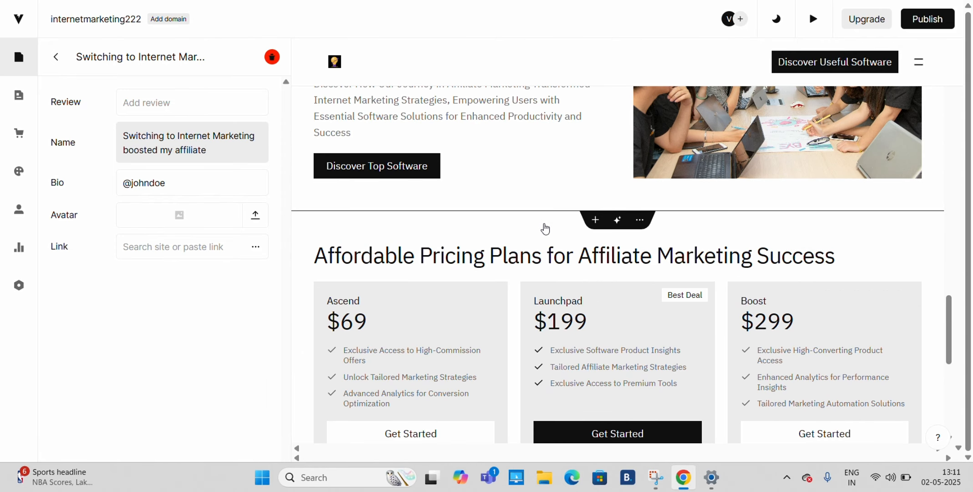
scroll(543, 226, "down", 3)
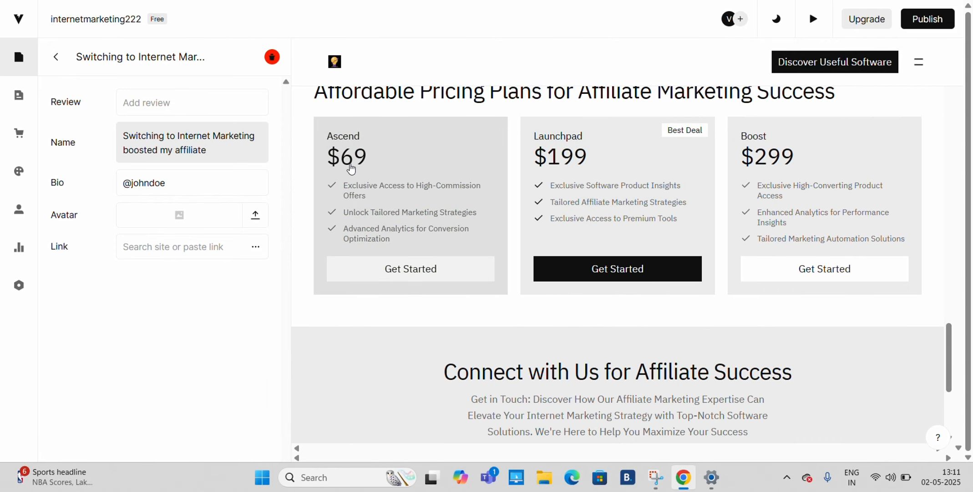
left_click(351, 169)
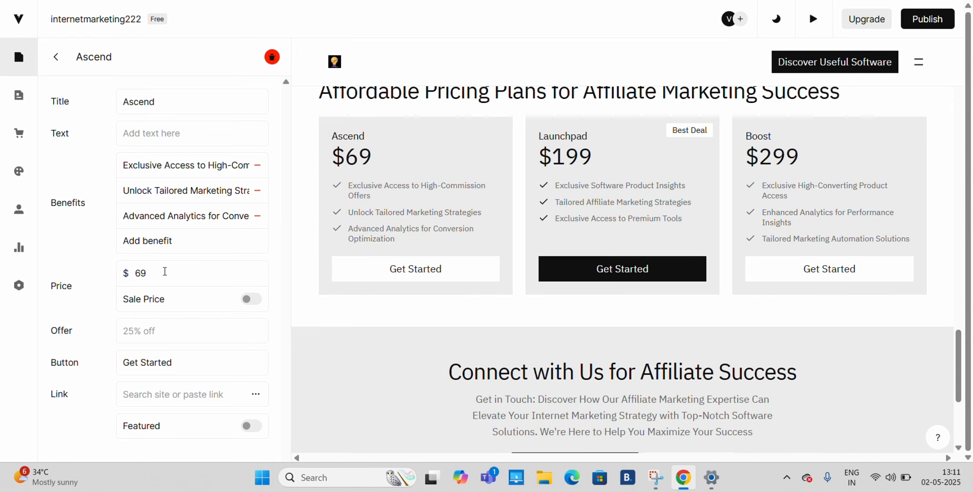
double_click(164, 271)
key("BackSpace")
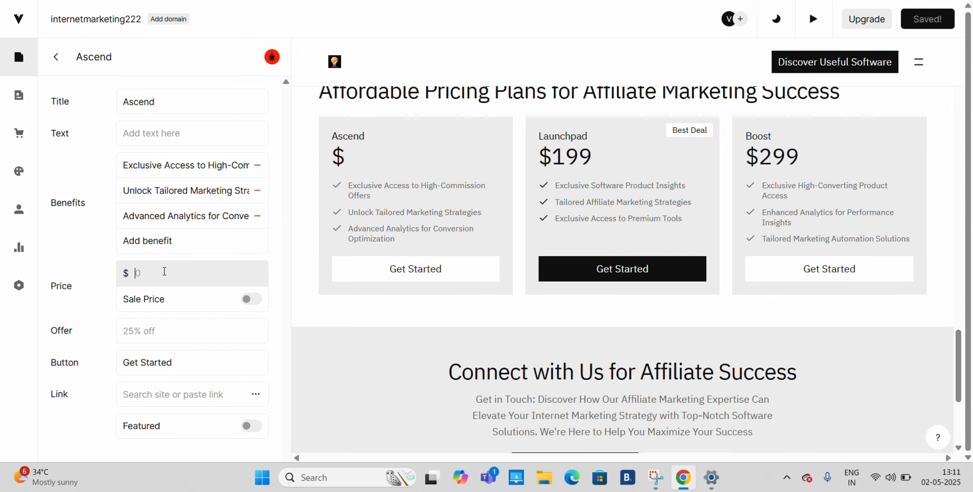
type("100")
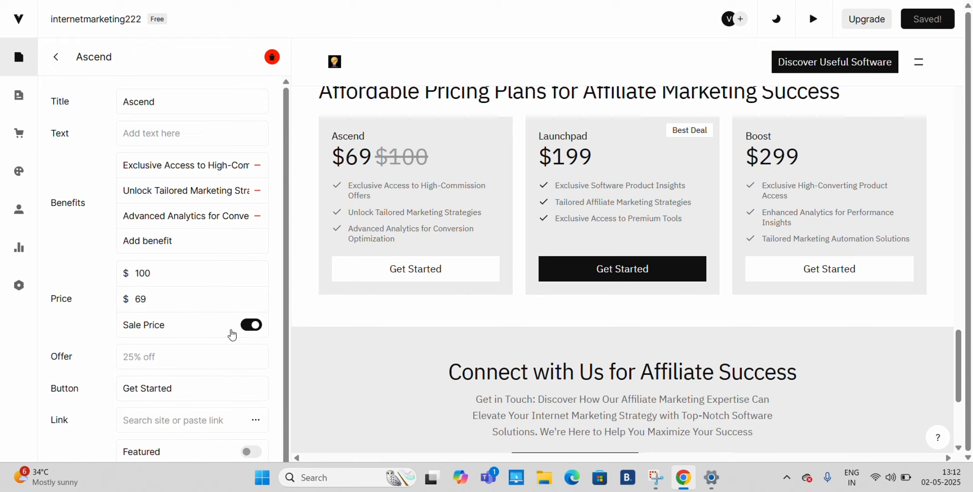
- Set the Ascend plan's sale price to $47
left_click(168, 300)
key("BackSpace")
key("BackSpace")
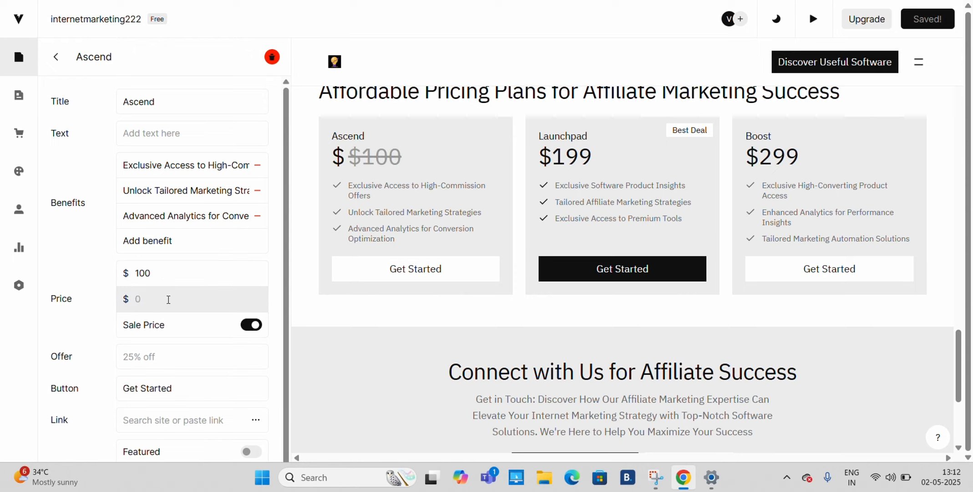
type("47")
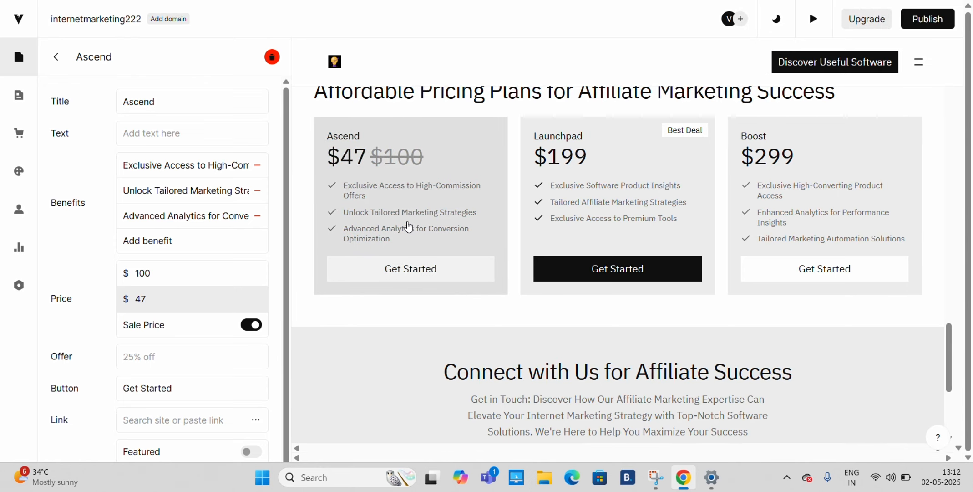
- Open the footer's social link settings to view the available networks, and return to the beginning of the page
scroll(483, 350, "down", 5)
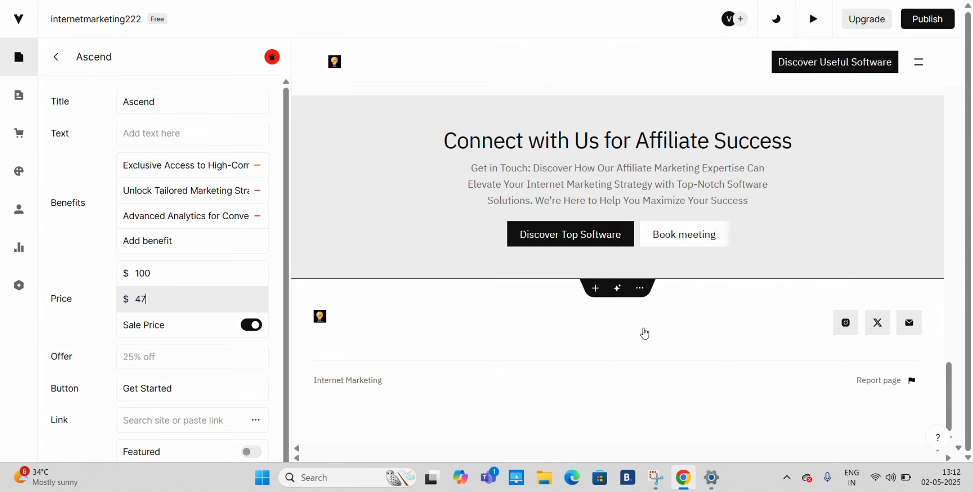
left_click(849, 325)
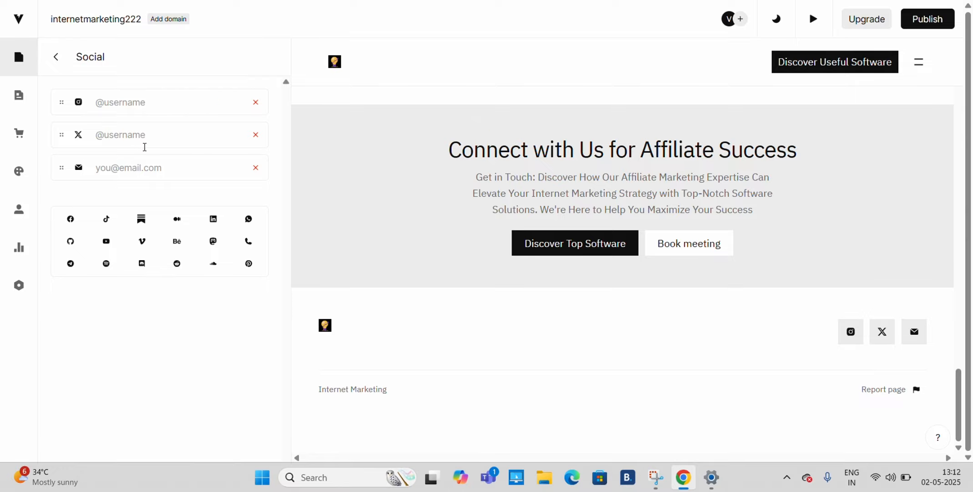
scroll(894, 362, "up", 5)
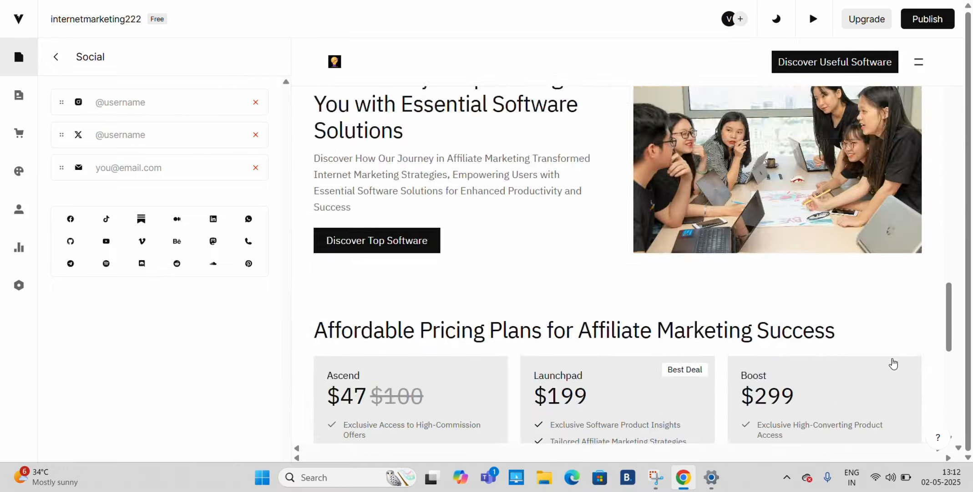
scroll(893, 362, "up", 10)
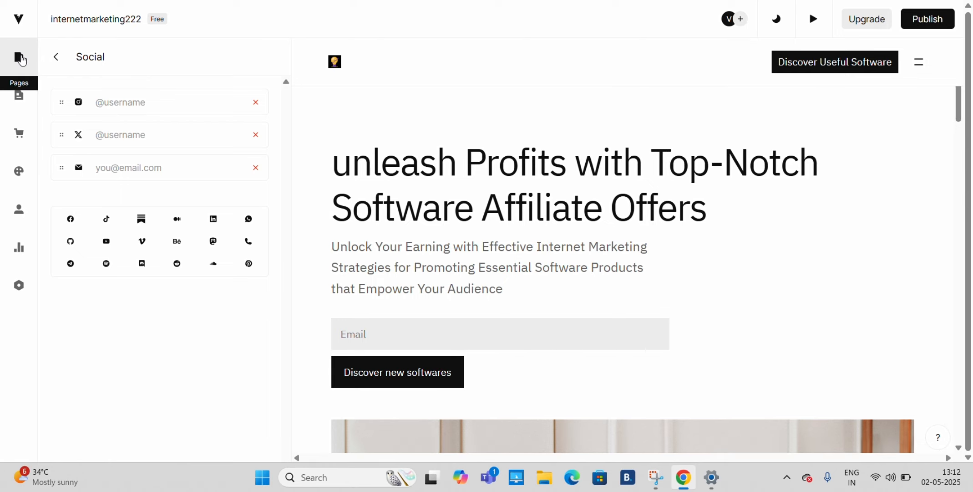
- View the site's 404 page, and try to add a new page to check the plan features offered
left_click(20, 60)
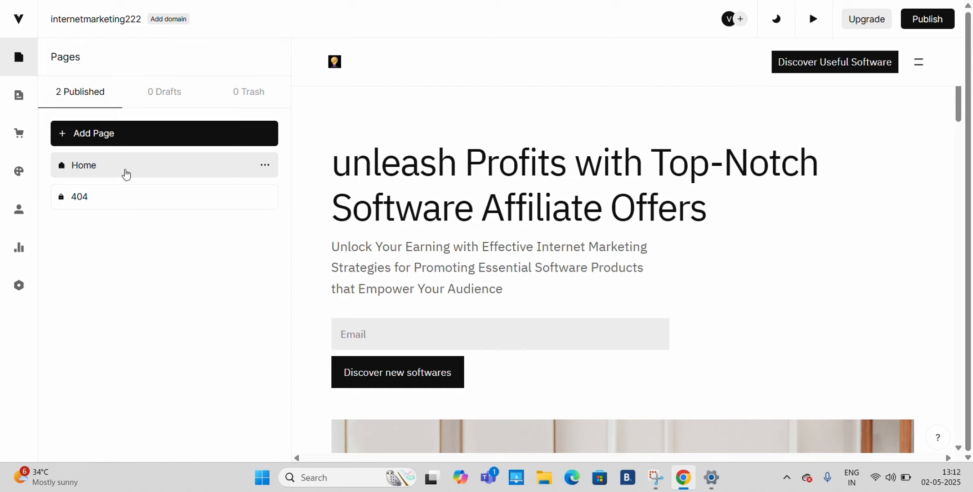
left_click(83, 203)
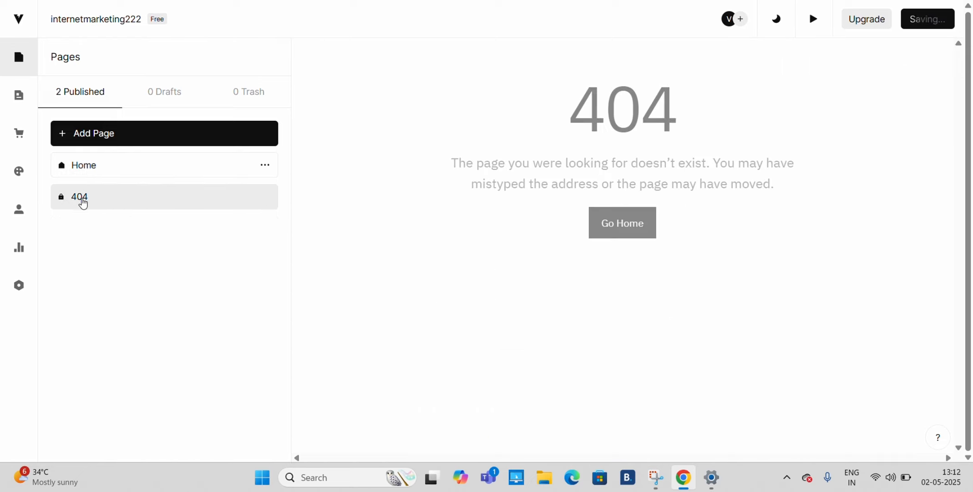
left_click(170, 132)
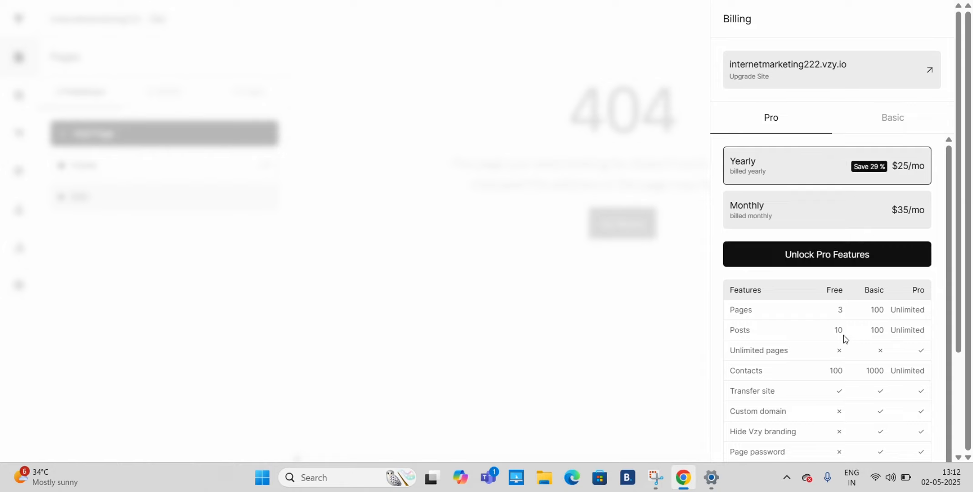
scroll(843, 339, "down", 1)
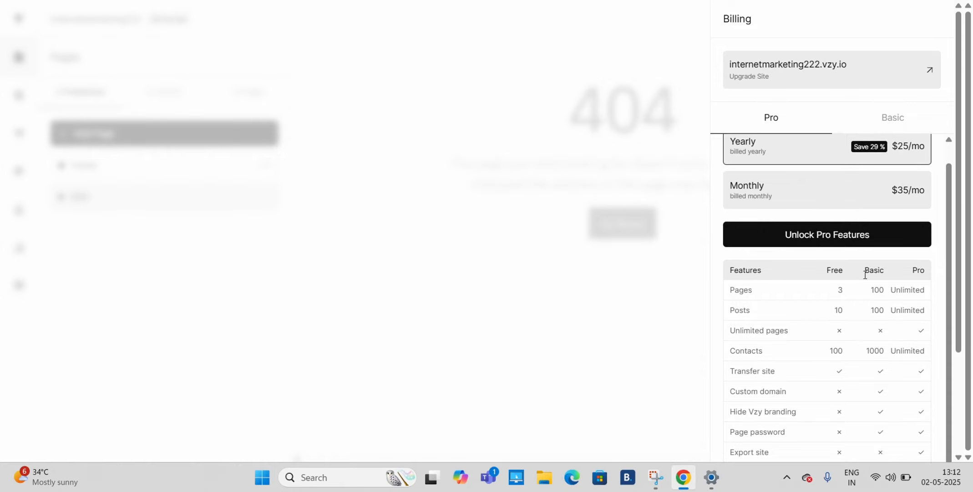
- Dismiss the billing options and create a new blog post on the site
left_click(517, 339)
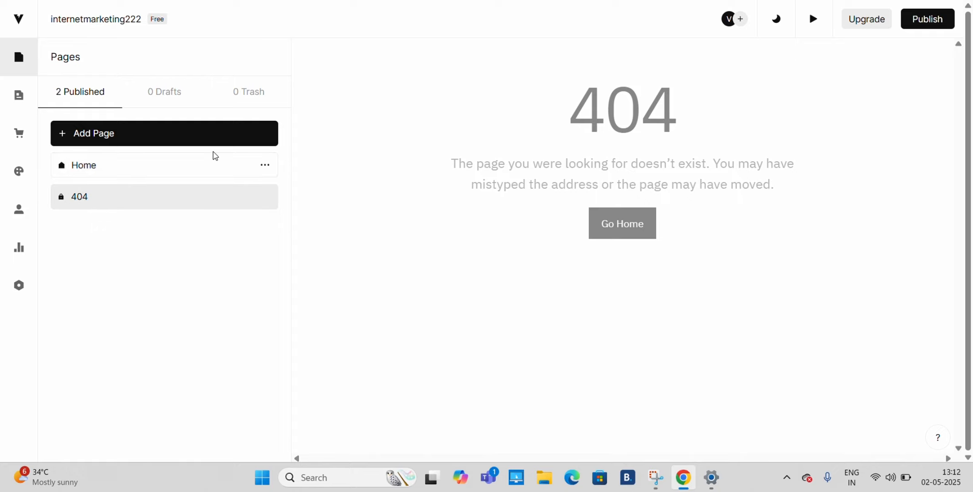
left_click(18, 97)
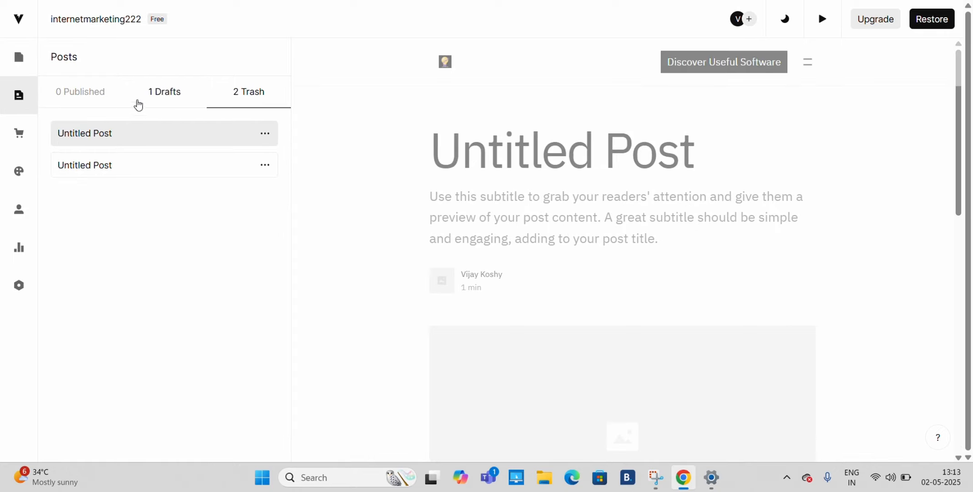
left_click(90, 91)
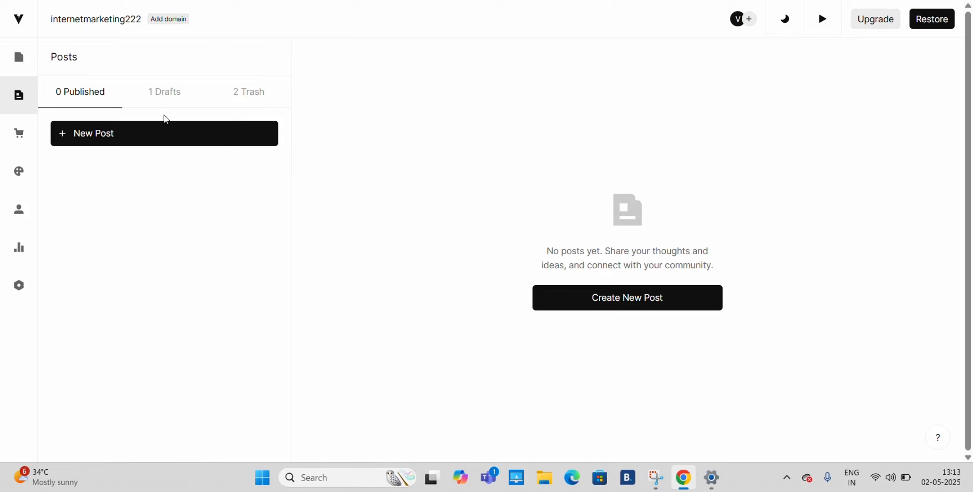
left_click(174, 139)
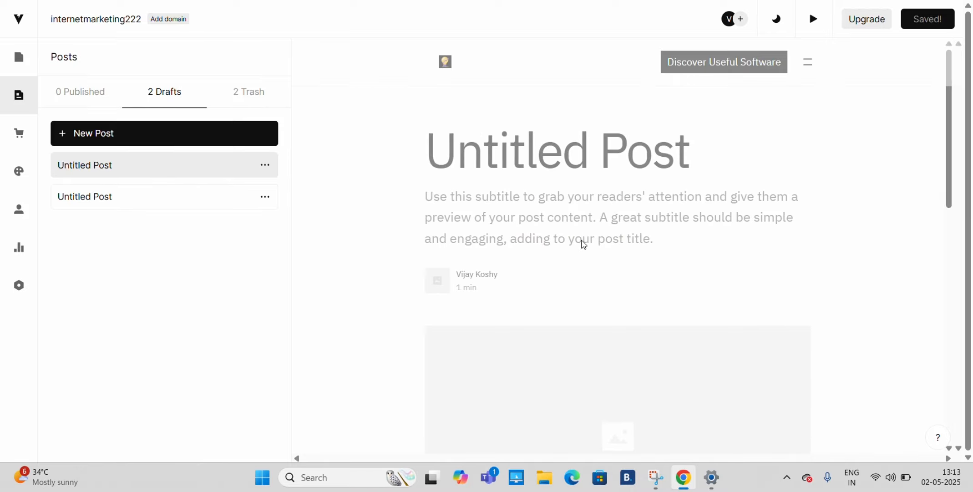
- Examine the new post's template from its title and subtitle down to the image placeholder and text editor
scroll(581, 250, "down", 2)
scroll(581, 253, "down", 4)
scroll(578, 253, "up", 7)
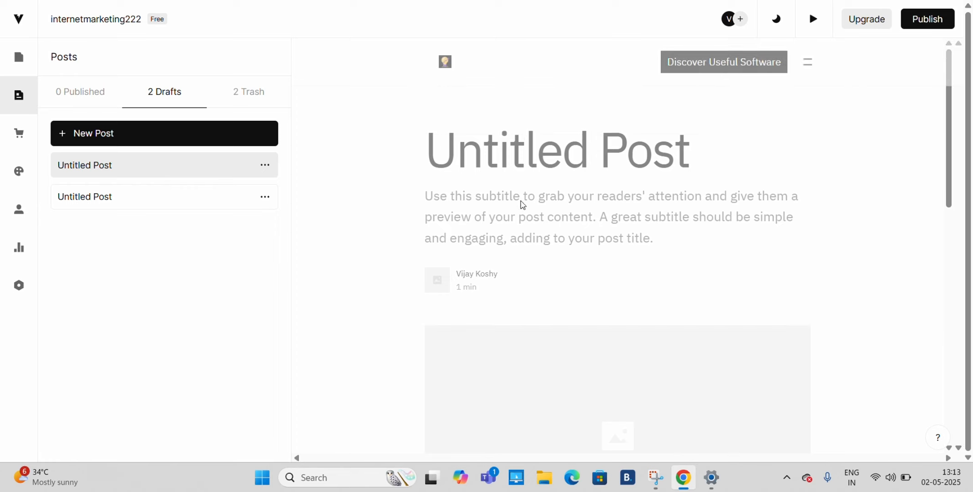
scroll(571, 187, "down", 1)
scroll(572, 186, "down", 1)
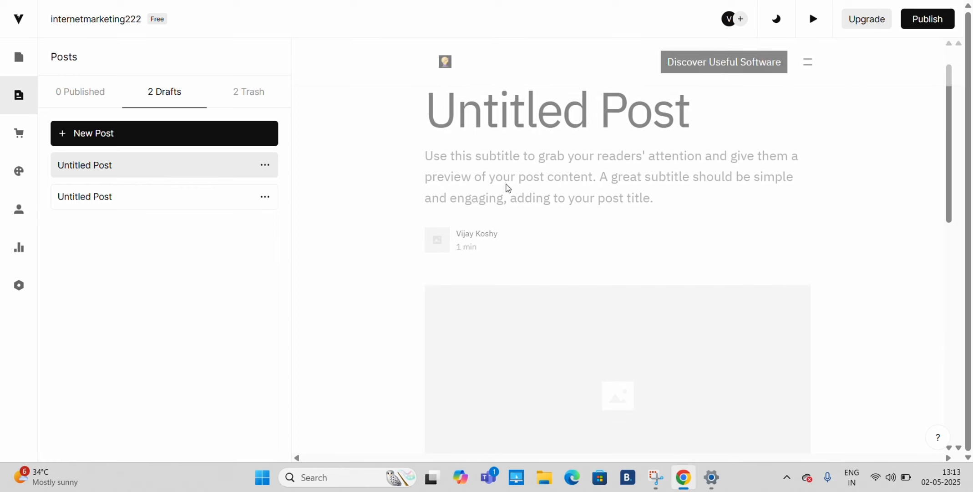
scroll(559, 195, "down", 4)
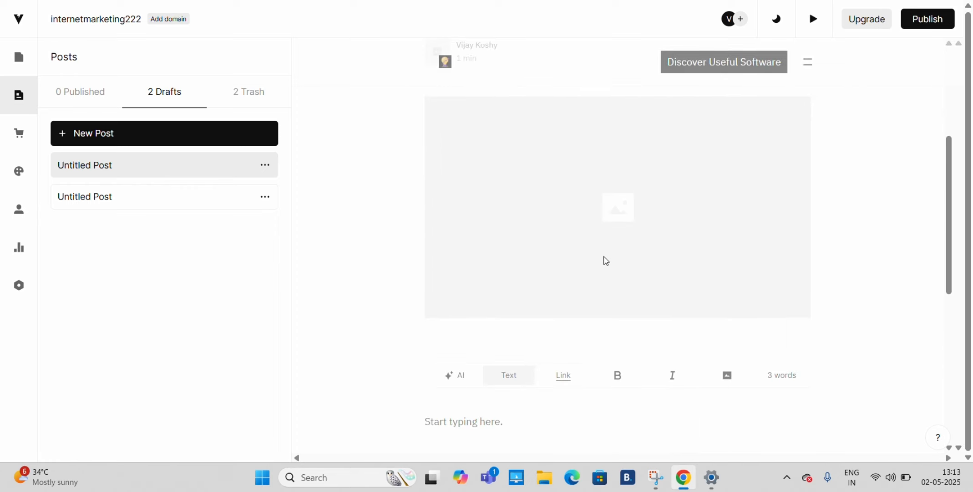
scroll(606, 260, "up", 5)
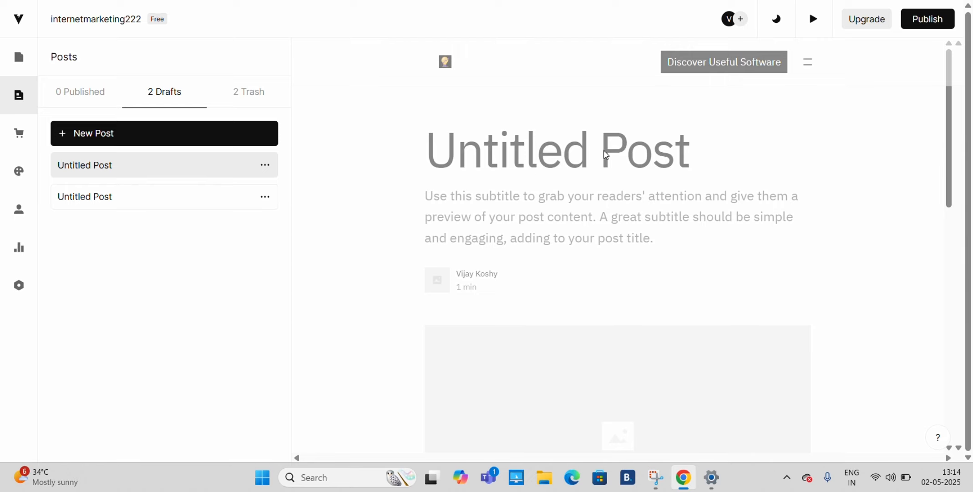
- Add a new product of the Download type to the site's products
left_click(18, 135)
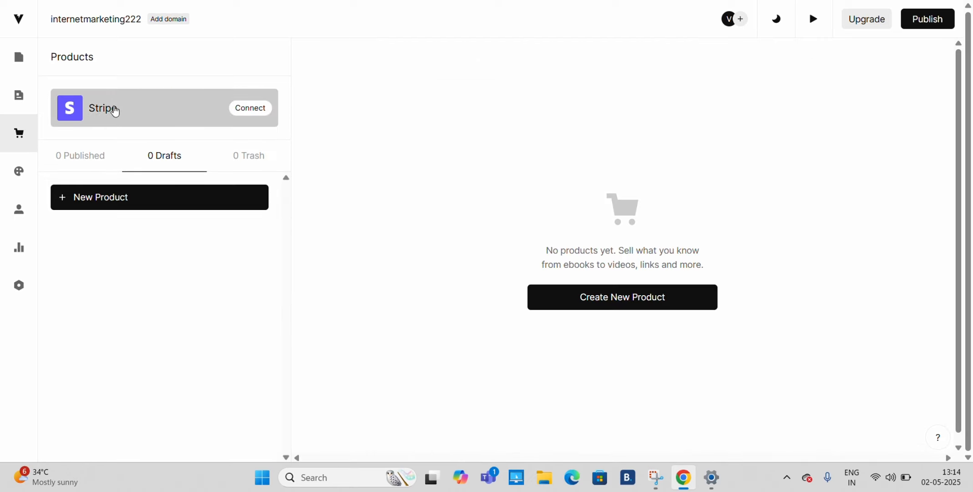
left_click(194, 206)
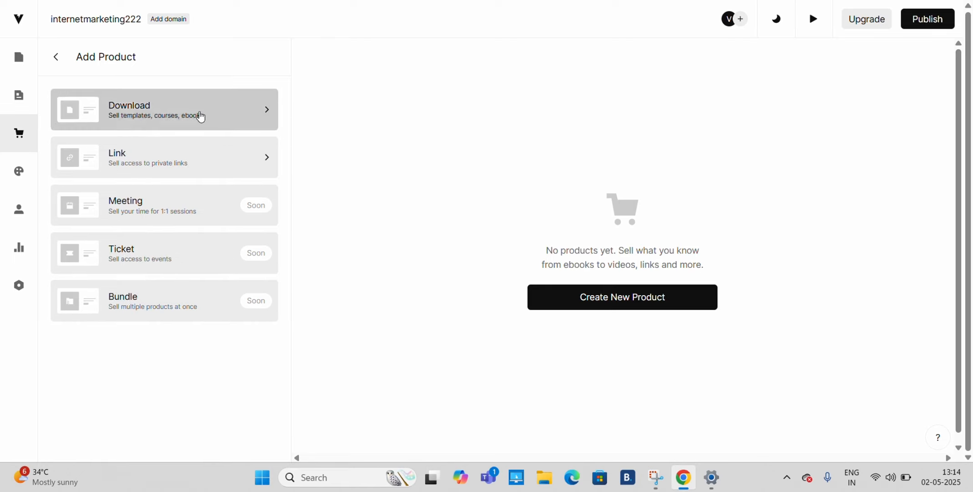
left_click(171, 113)
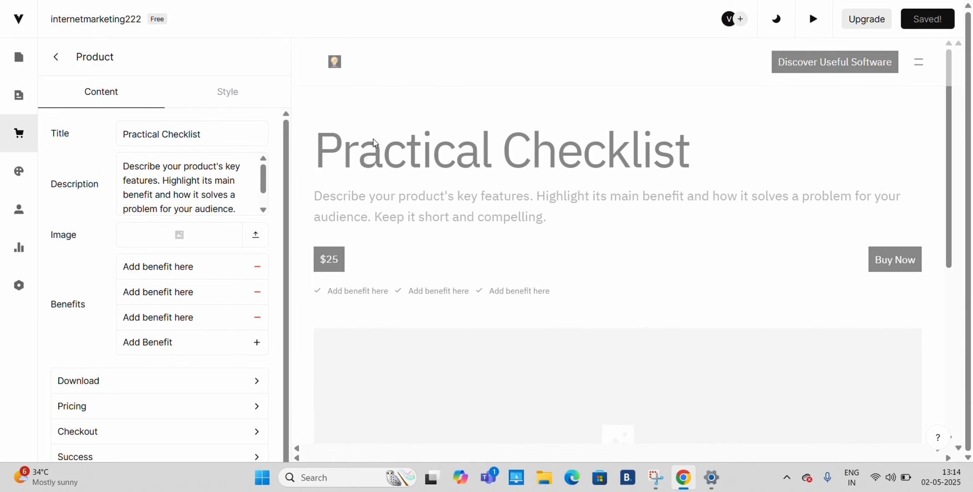